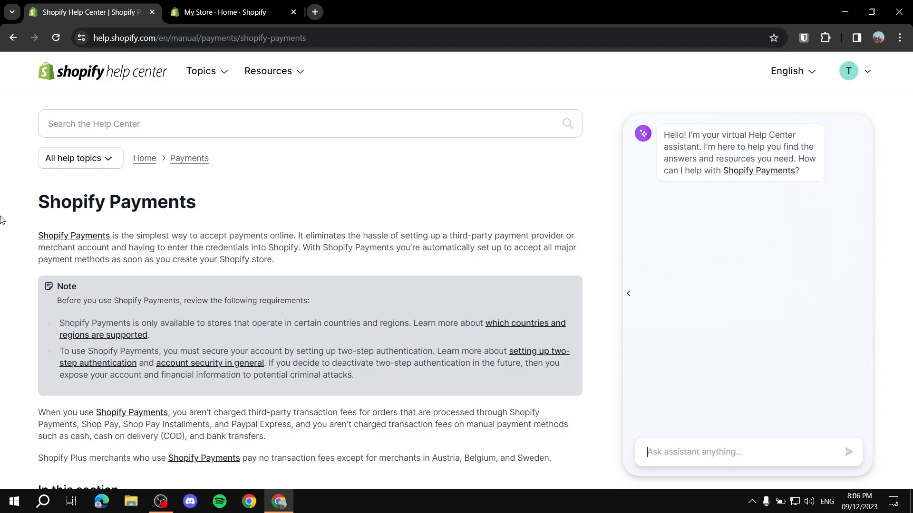
Step: Read the introduction and requirements note of the Shopify Payments help article
left_click_drag(117, 232, 584, 240)
left_click_drag(38, 248, 299, 247)
left_click(413, 191)
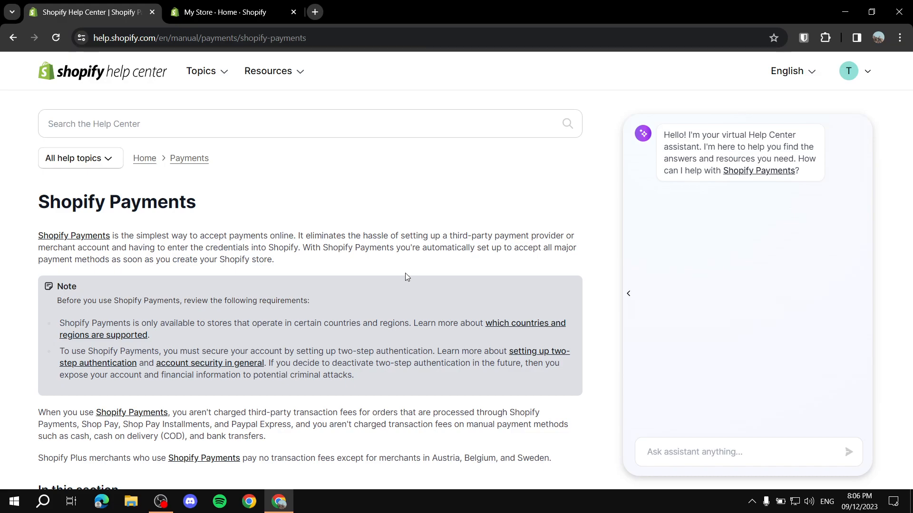
scroll(407, 267, "down", 6)
scroll(381, 240, "up", 6)
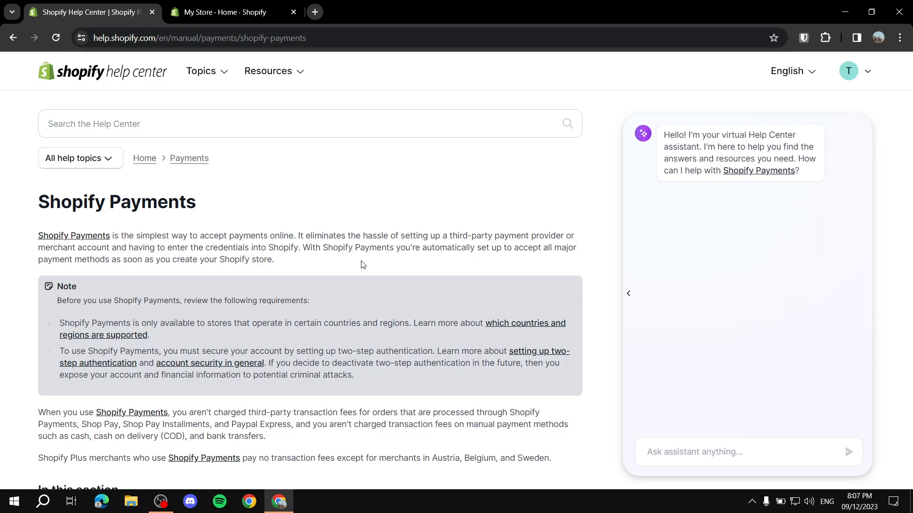
Step: Switch to the My Store admin and open its Payments settings
left_click(212, 6)
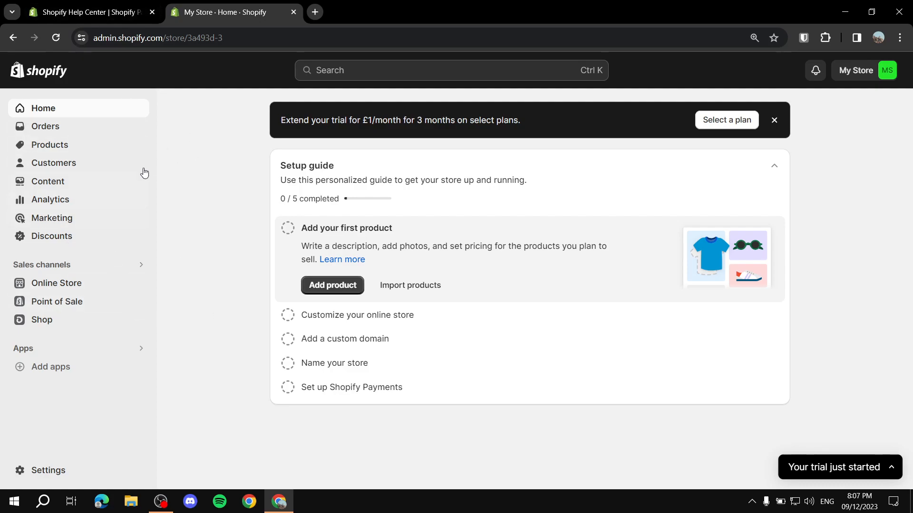
left_click(42, 471)
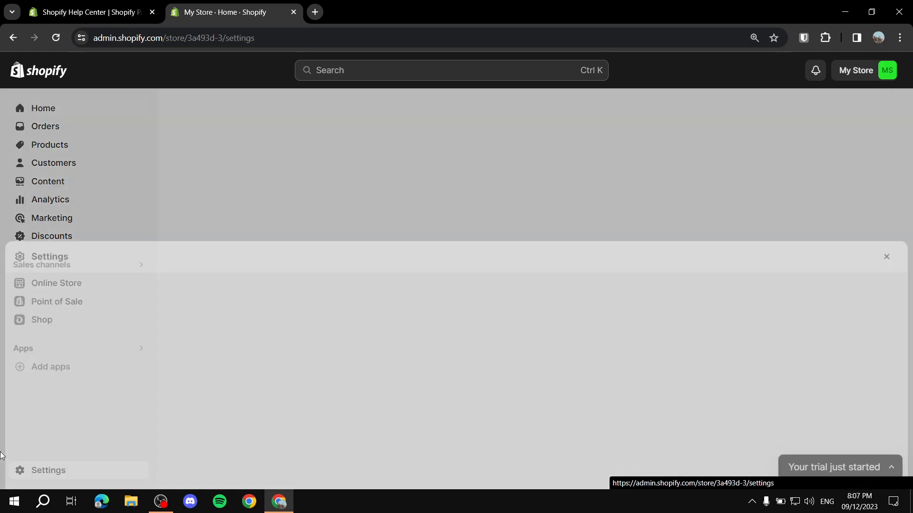
scroll(85, 295, "down", 1)
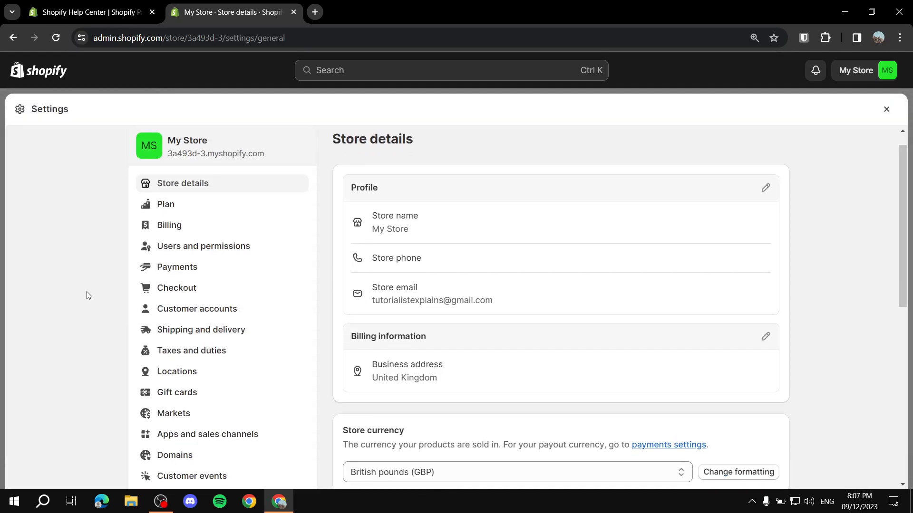
scroll(112, 276, "down", 6)
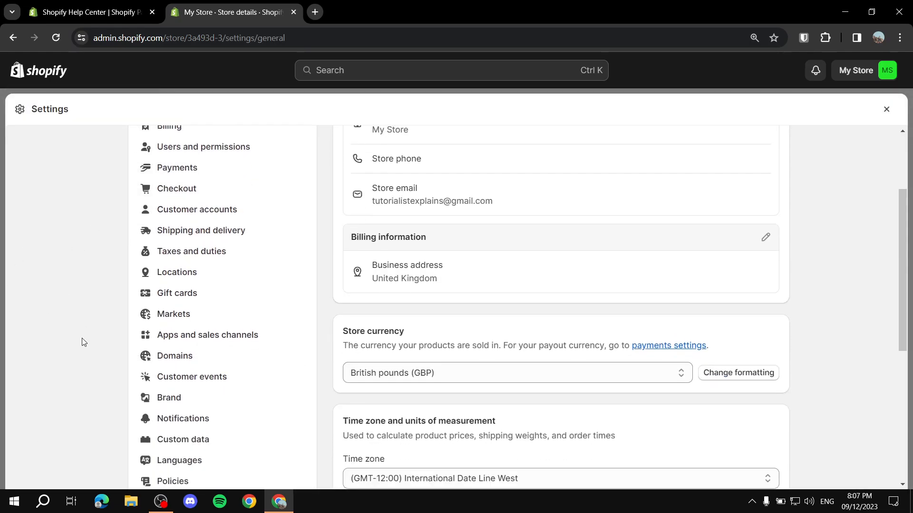
scroll(92, 361, "up", 5)
scroll(63, 310, "up", 2)
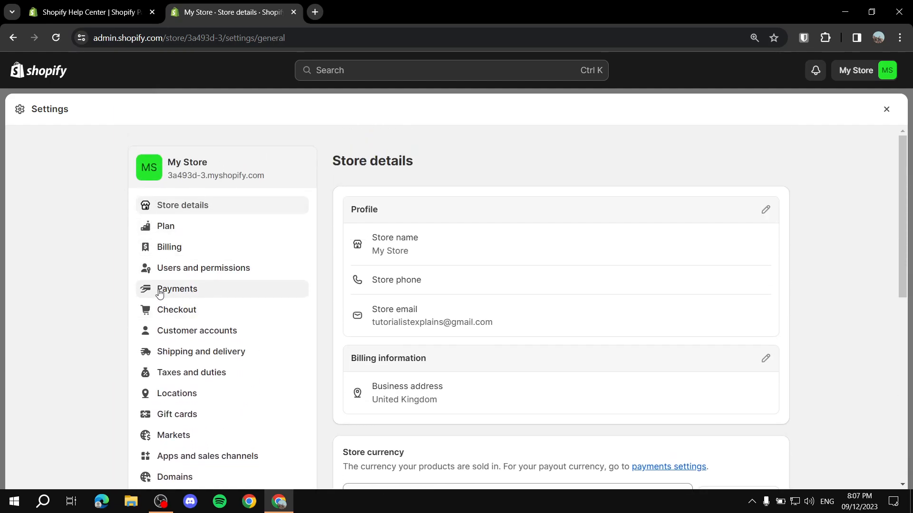
left_click(180, 291)
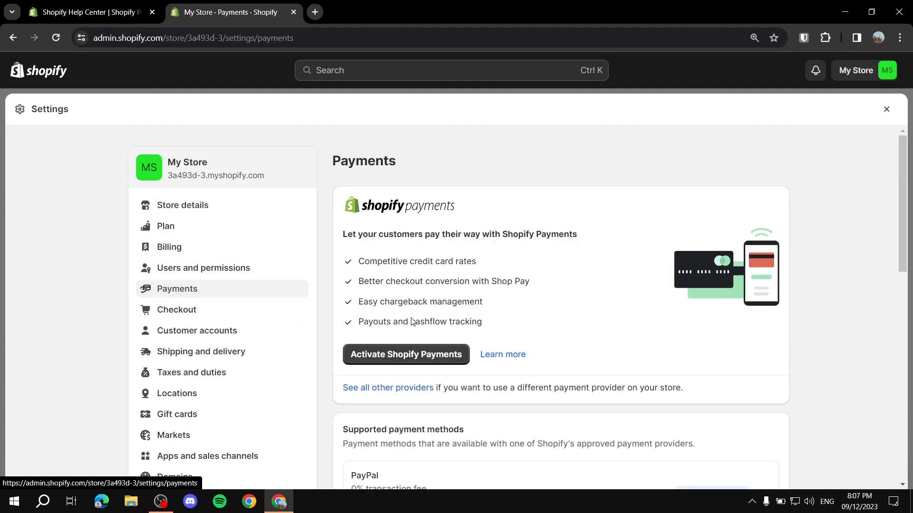
Step: Examine the Payments settings, including the supported payment methods, the payment capture method and the manual payment methods
scroll(379, 344, "down", 5)
scroll(469, 312, "down", 4)
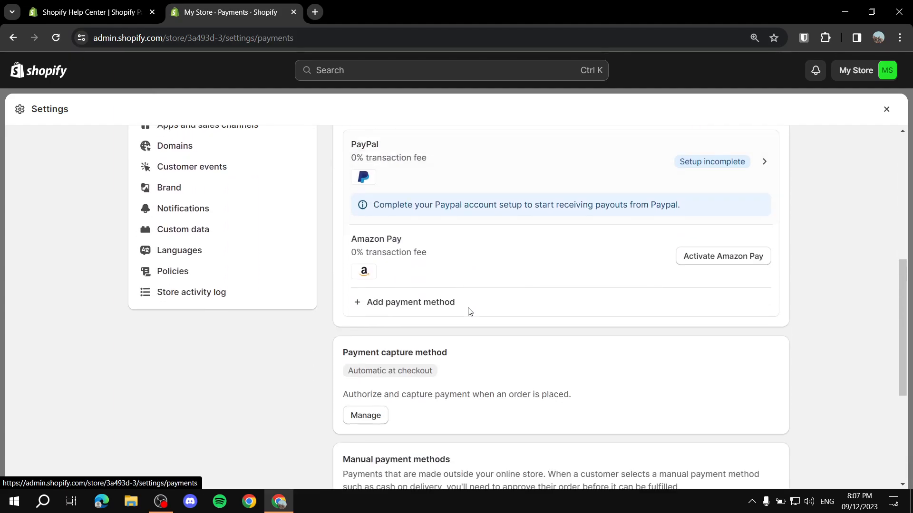
scroll(439, 236, "up", 2)
scroll(450, 321, "down", 3)
scroll(450, 321, "up", 1)
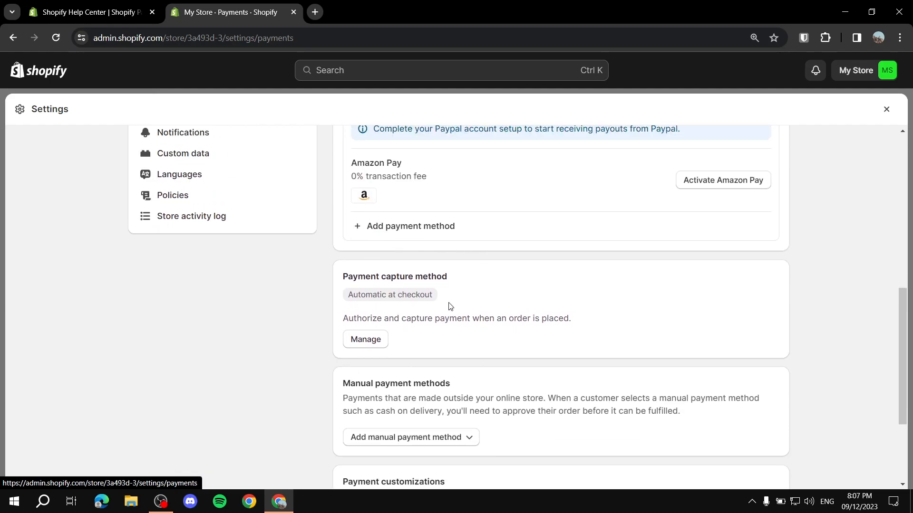
scroll(451, 309, "up", 3)
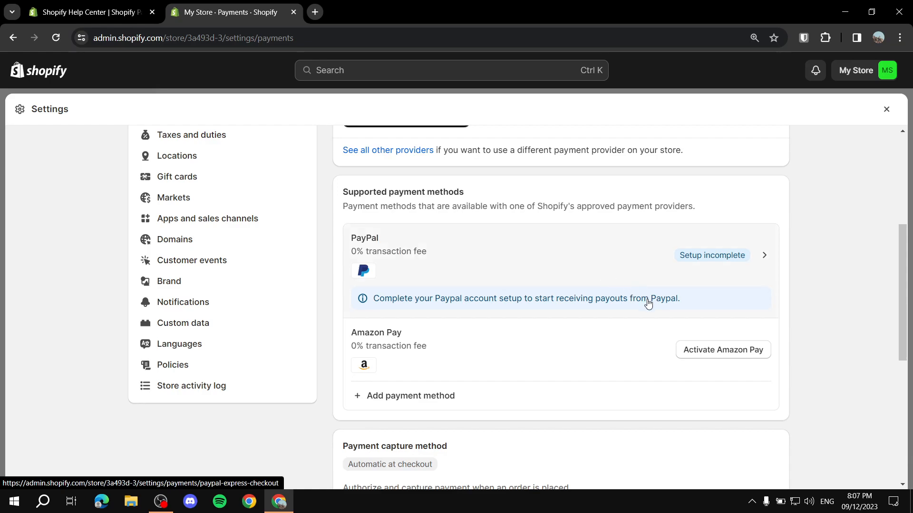
scroll(486, 264, "up", 2)
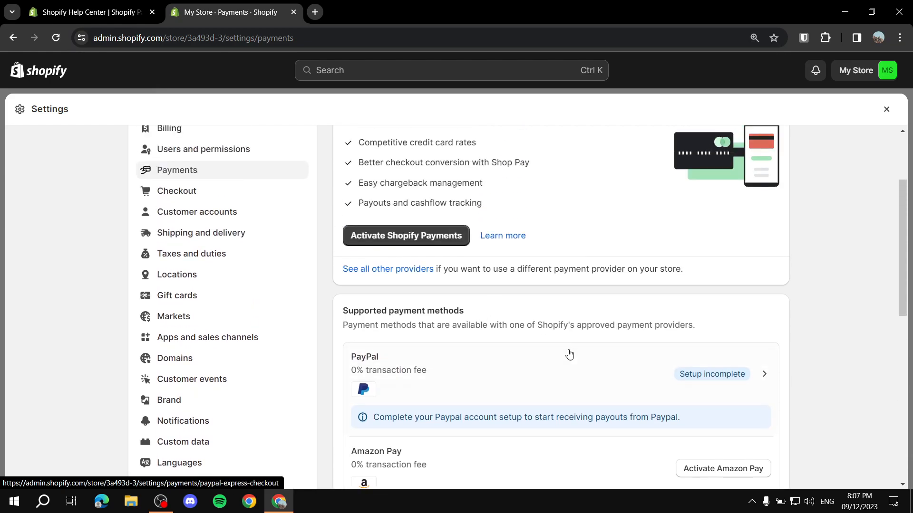
scroll(509, 328, "down", 2)
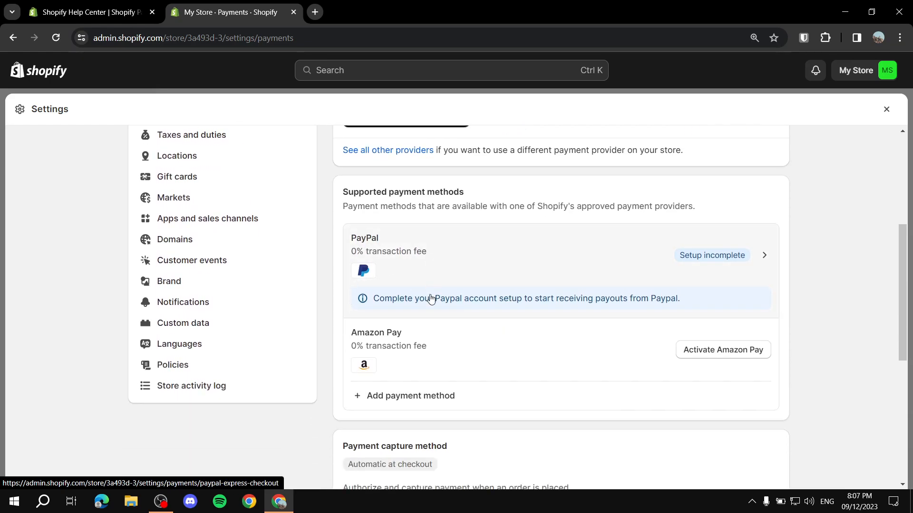
scroll(471, 329, "up", 5)
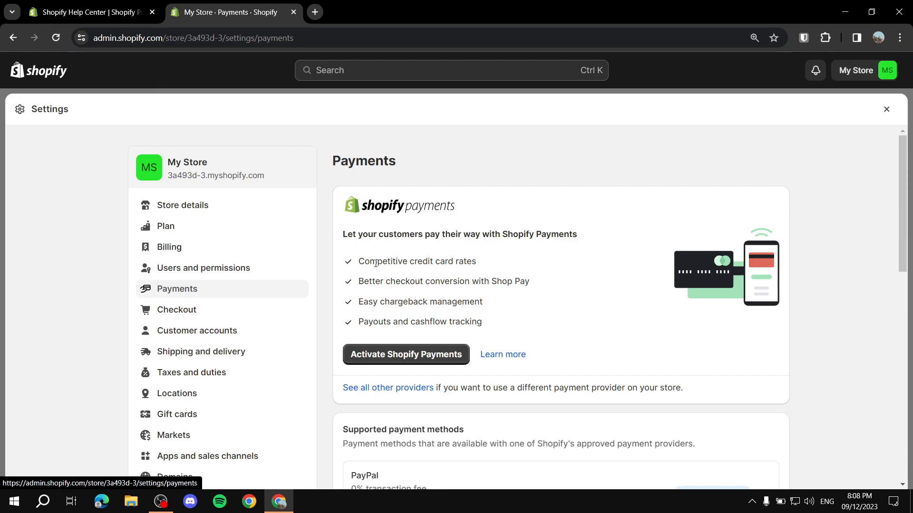
Step: Start activating Shopify Payments, review the business address form's fields and the registered business option, and cancel without entering anything
left_click(403, 358)
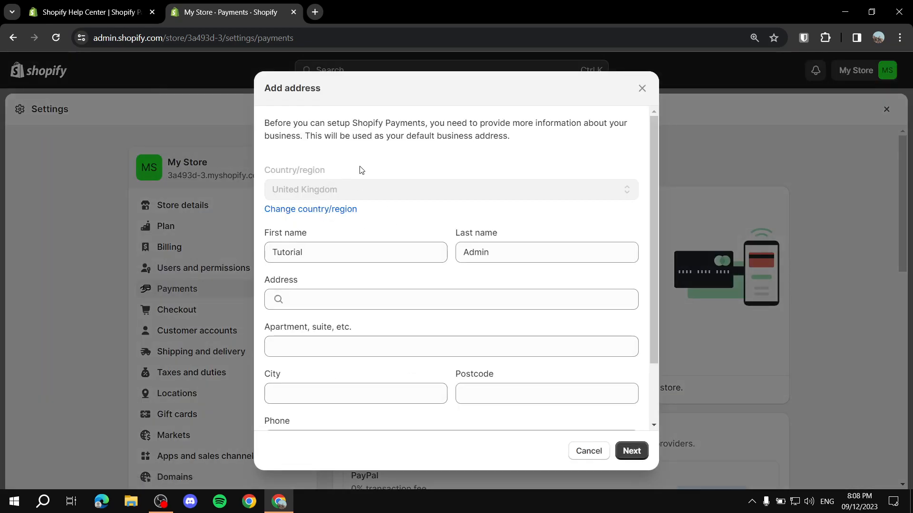
scroll(489, 197, "down", 2)
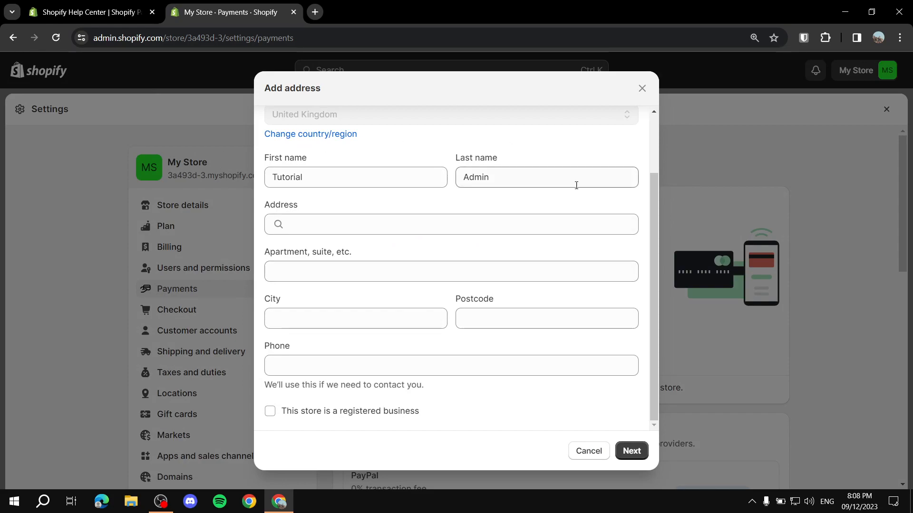
left_click(358, 221)
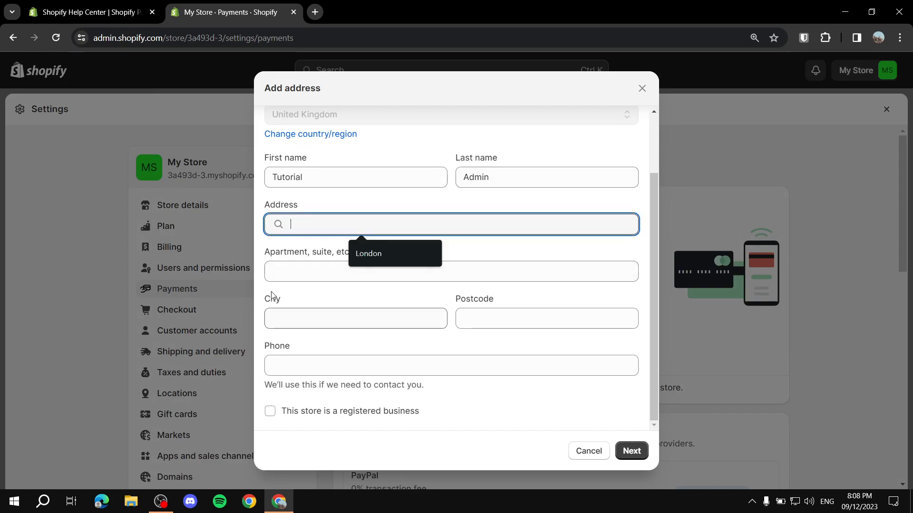
key("Tab")
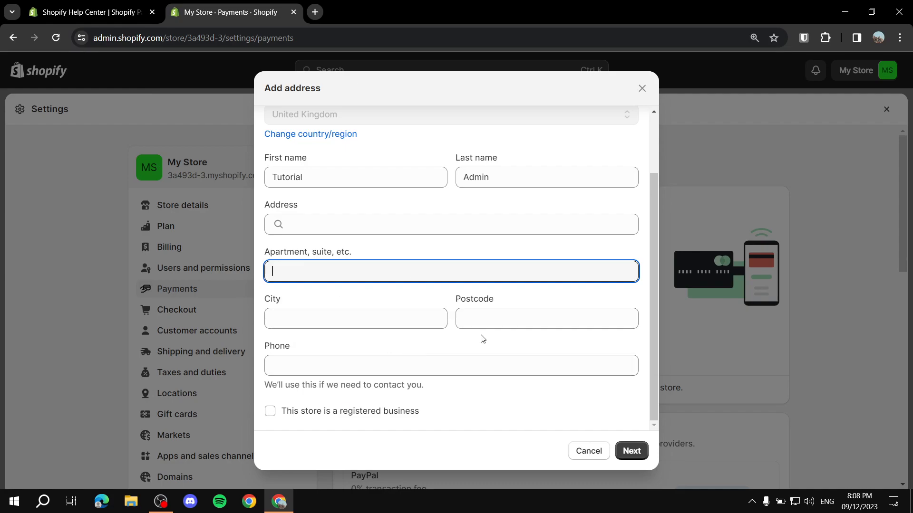
left_click(353, 415)
left_click(327, 413)
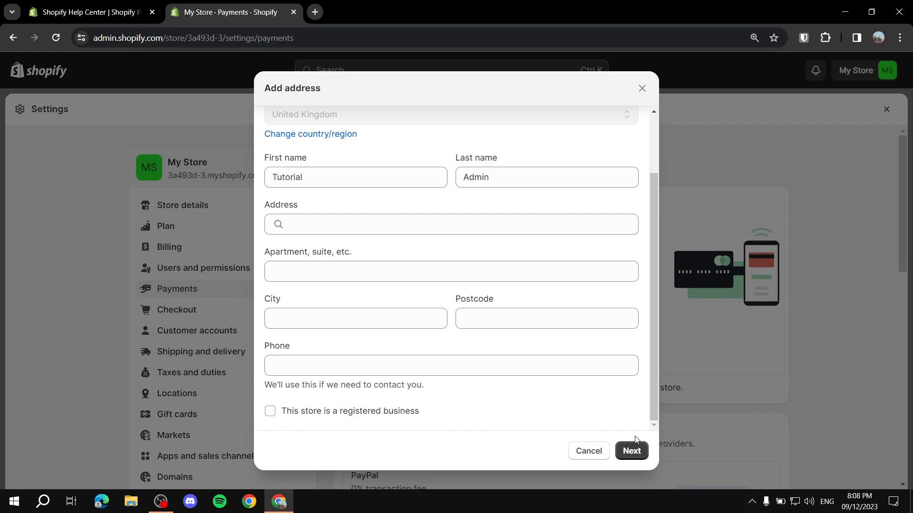
left_click(575, 452)
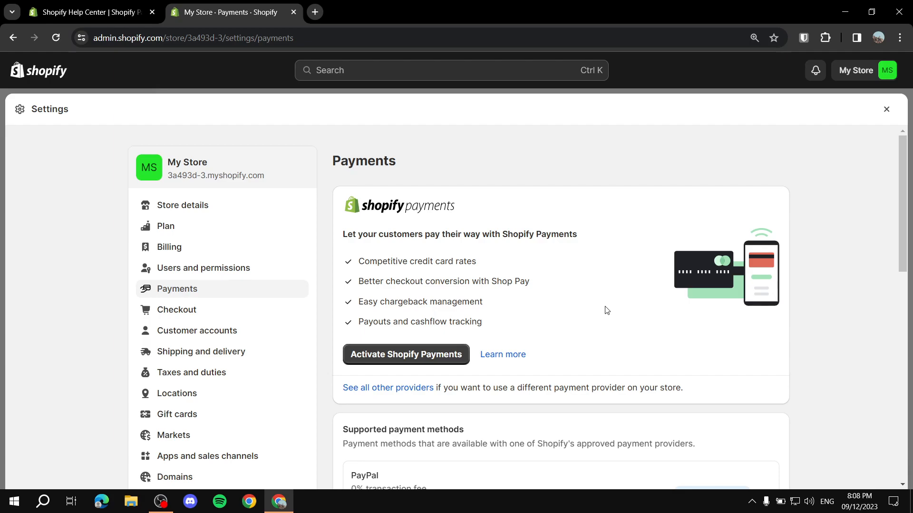
Step: Review the list of Shopify Payments benefits in the Payments settings
left_click_drag(341, 234, 532, 337)
left_click(544, 332)
scroll(580, 240, "down", 1)
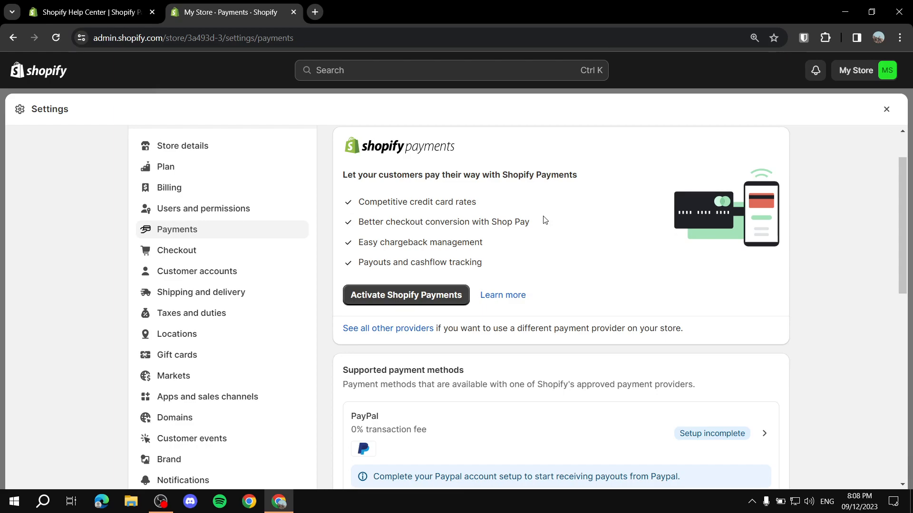
Step: Close the store settings, minimize the browser, and open Shopify Payments.txt from the desktop in a maximized Notepad window
left_click(887, 109)
left_click(845, 11)
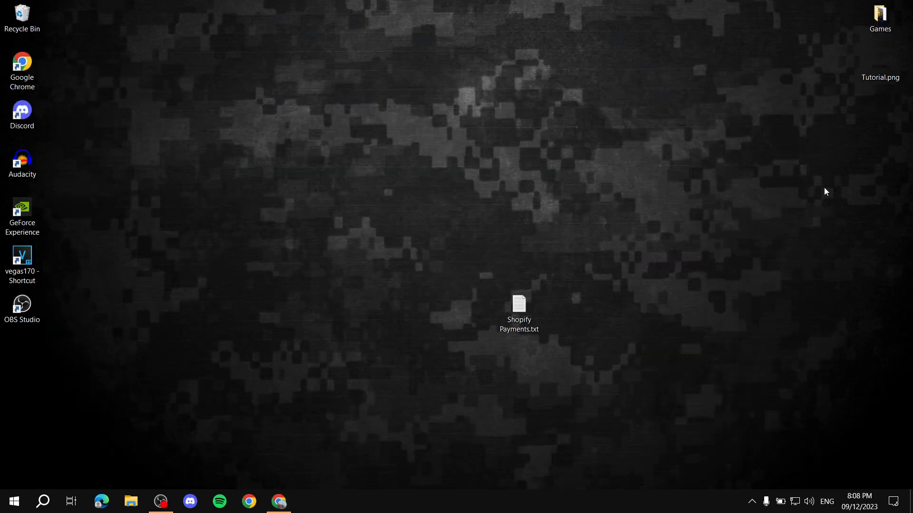
double_click(517, 307)
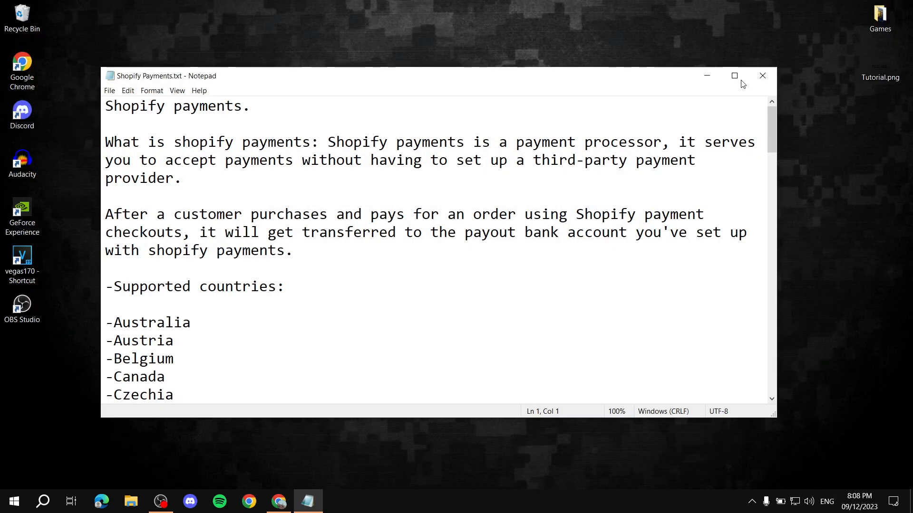
left_click(739, 75)
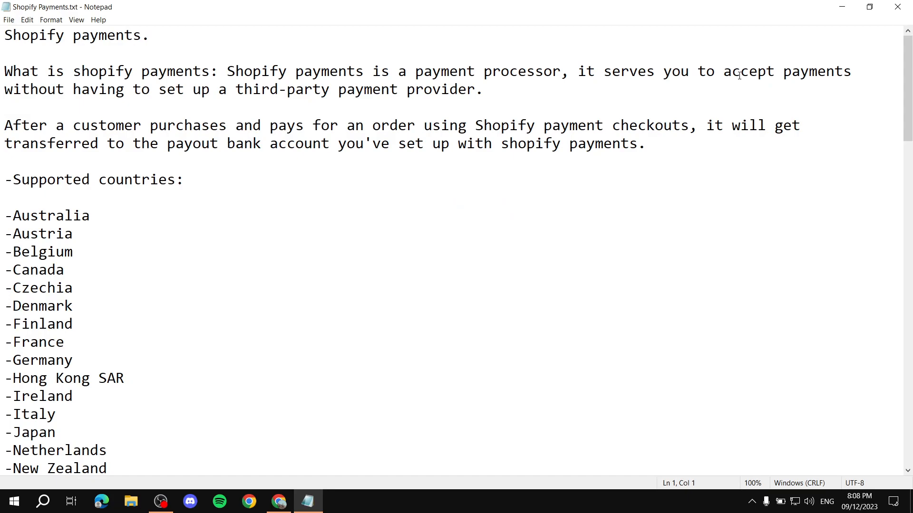
Step: Highlight the "Shopify payments" title and the definition of Shopify Payments while reading the notes
left_click_drag(1, 179, 218, 177)
left_click(282, 225)
key("ctrl+Home")
key("shift+Right")
key("shift+Right")
key("shift+Right")
key("shift+Right")
key("shift+Right")
key("shift+Right")
key("shift+Right")
key("shift+Right")
key("shift+Right")
key("shift+Right")
key("shift+Right")
key("shift+Right")
key("shift+Right")
key("shift+Right")
key("shift+Right")
key("shift+Right")
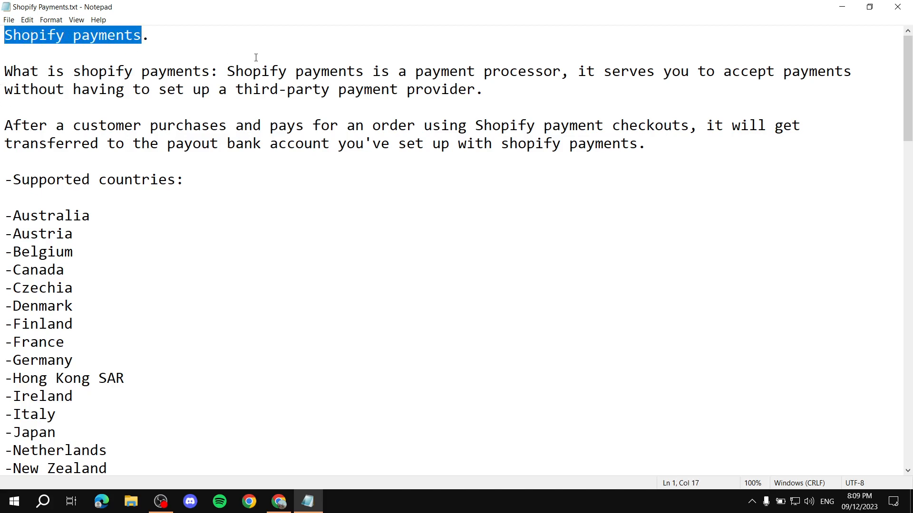
left_click_drag(235, 72, 850, 84)
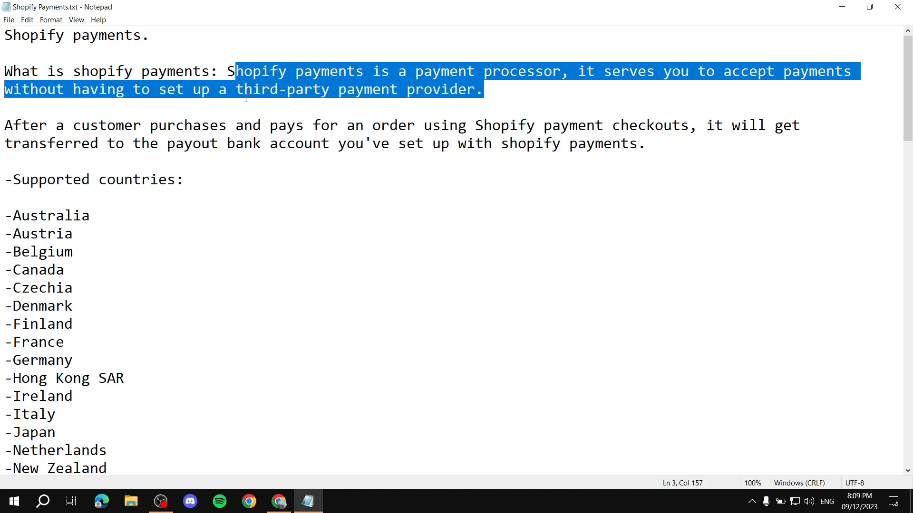
Step: Highlight and read the paragraph about customer payments being transferred to the payout bank account
left_click(5, 126)
left_click_drag(4, 126, 587, 128)
key("shift+Right")
key("shift+Right")
key("shift+Right")
key("shift+Right")
key("shift+Right")
key("shift+Right")
key("shift+Right")
key("shift+Right")
key("shift+Right")
key("shift+Right")
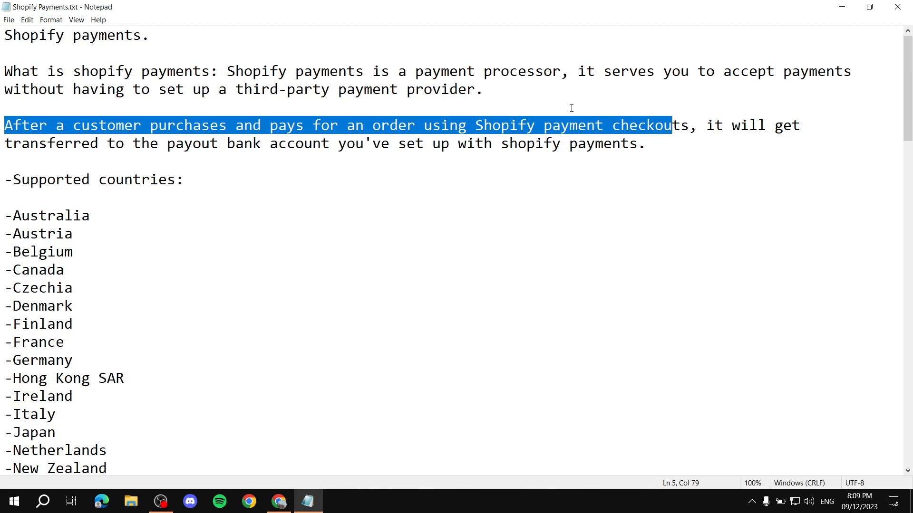
left_click(661, 142)
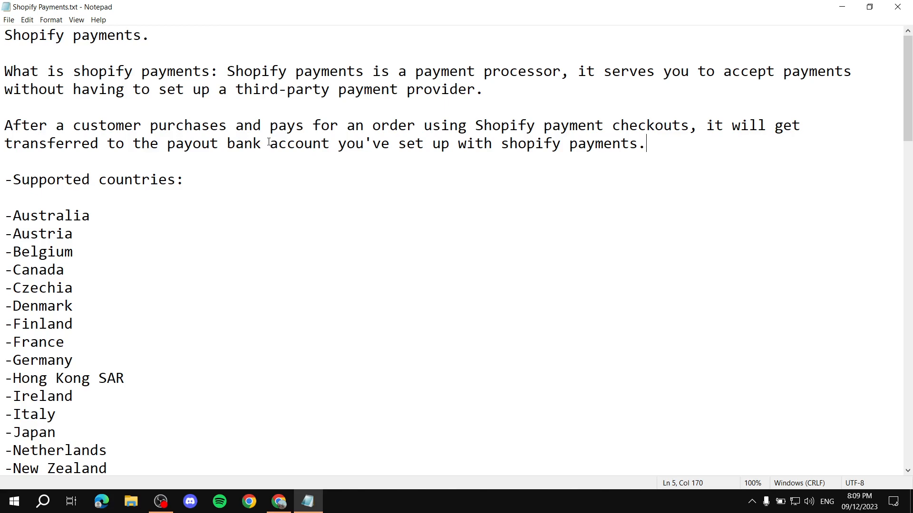
Step: Examine the supported countries list from Australia to United States, highlighting its heading and the first and last entries
left_click_drag(1, 178, 196, 183)
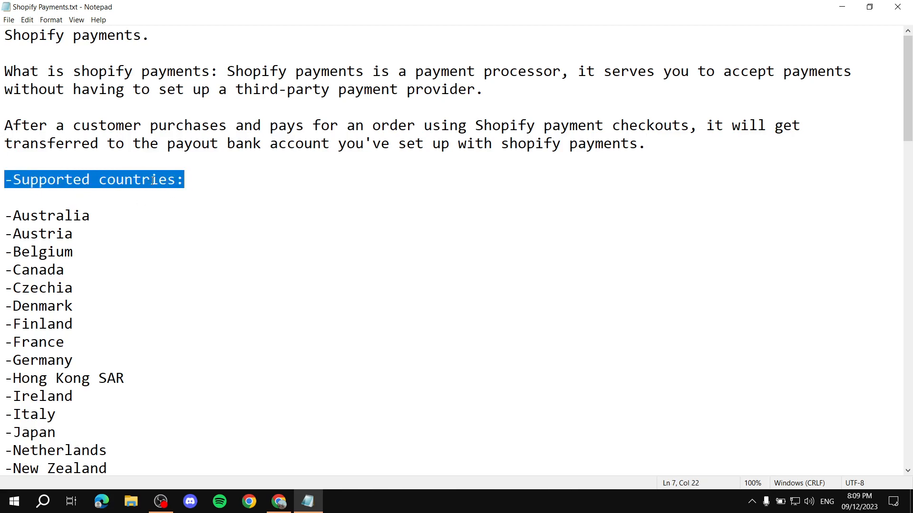
scroll(149, 181, "down", 1)
left_click(2, 168)
left_click_drag(1, 167, 116, 171)
scroll(40, 68, "down", 2)
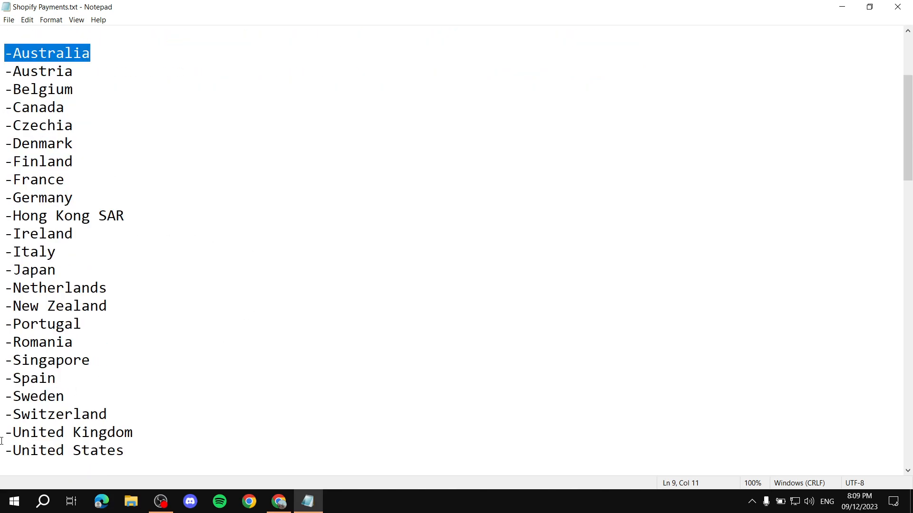
left_click_drag(1, 443, 145, 459)
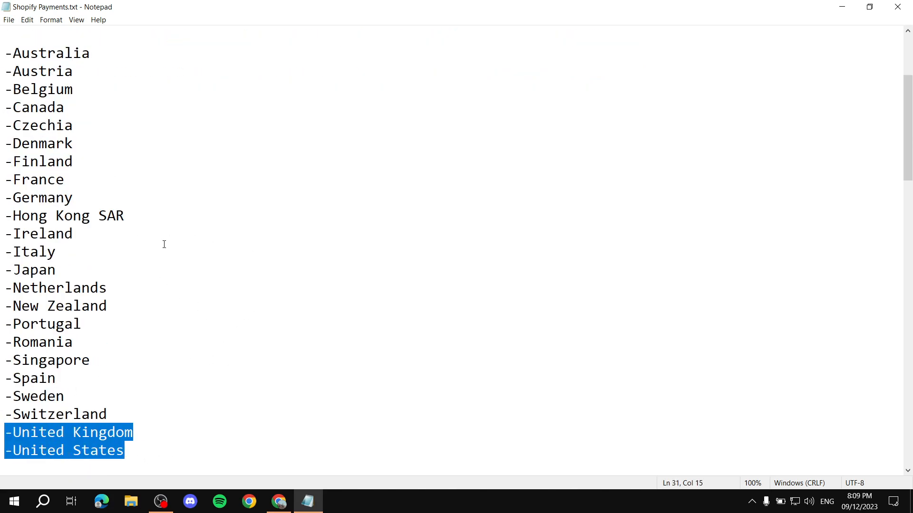
scroll(28, 279, "up", 1)
scroll(133, 190, "down", 1)
left_click(243, 232)
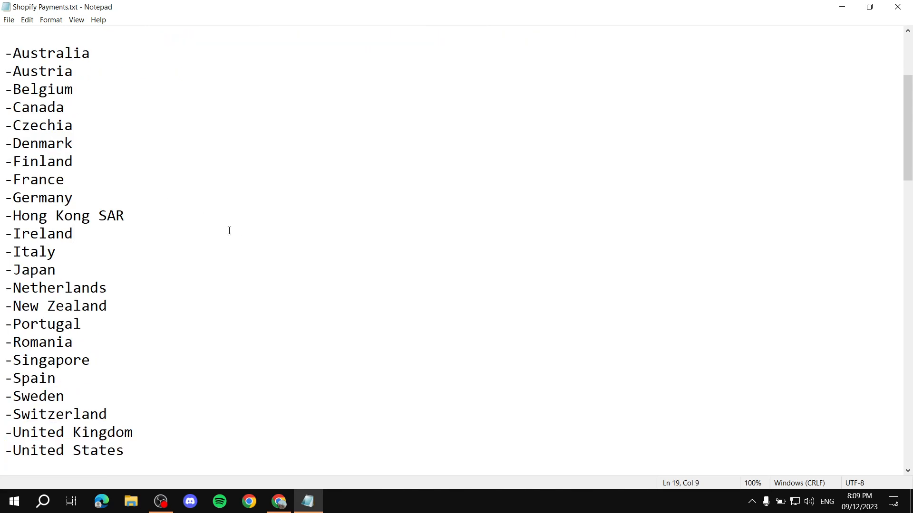
scroll(159, 149, "up", 2)
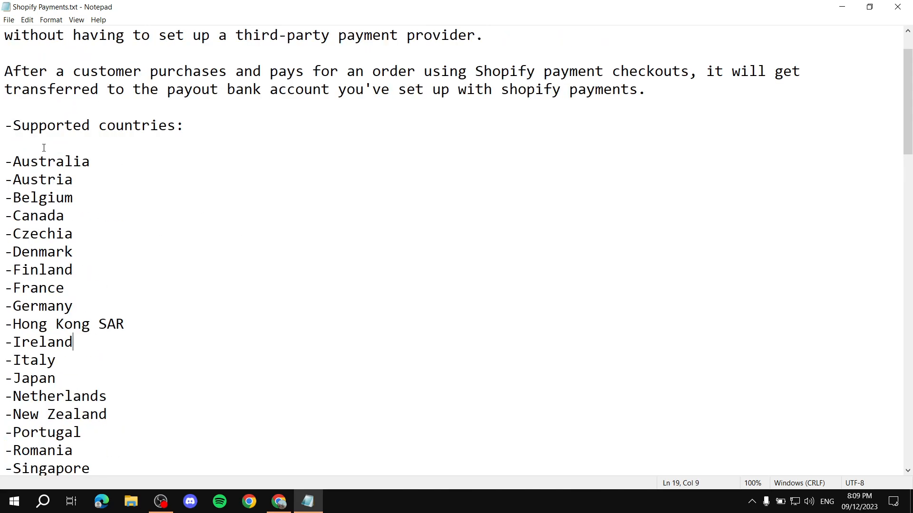
scroll(95, 165, "down", 1)
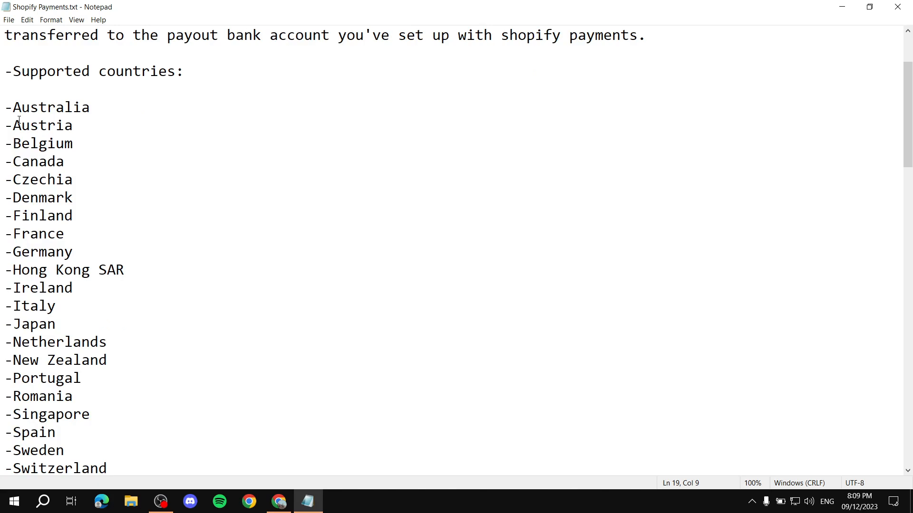
scroll(64, 121, "down", 1)
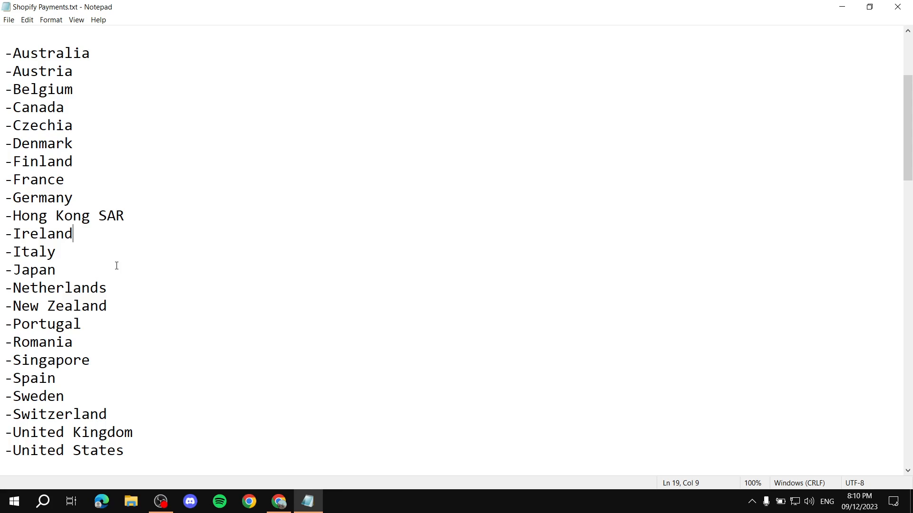
Step: Insert "not" after "If you're" in the sentence below the supported countries list
scroll(172, 231, "down", 2)
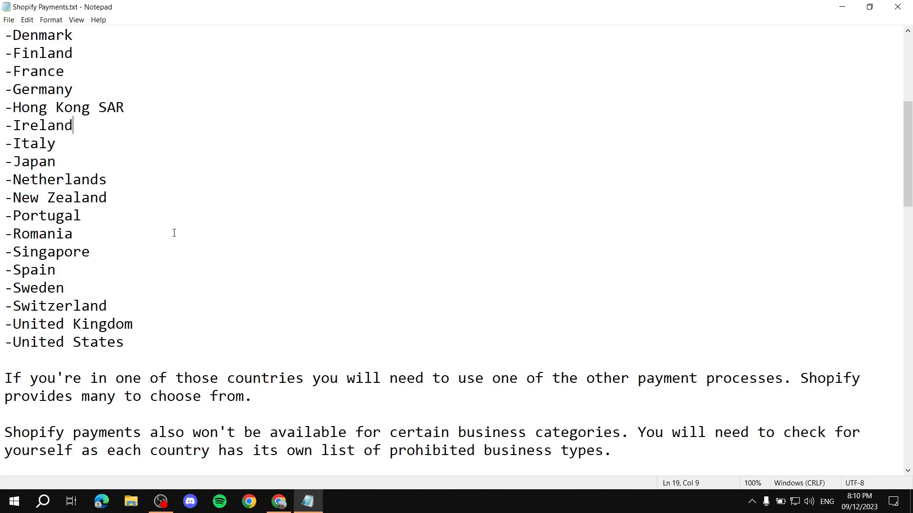
scroll(199, 352, "down", 1)
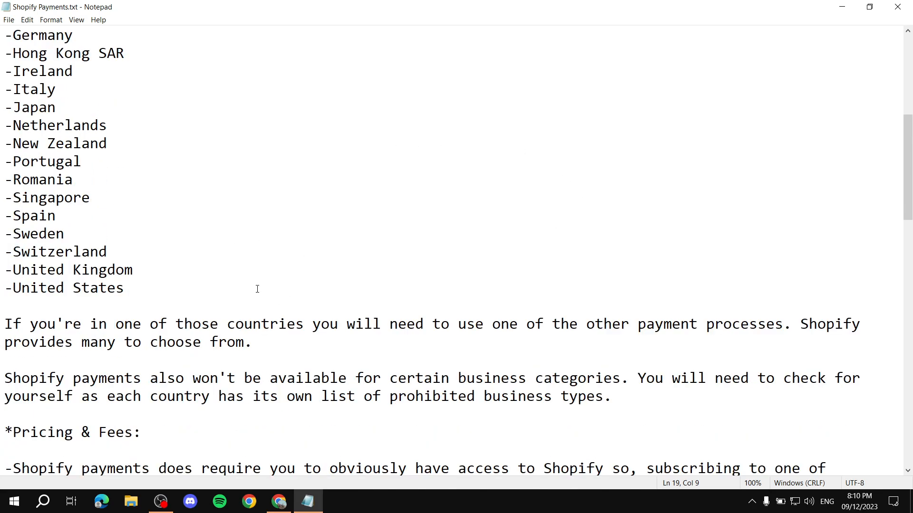
left_click(4, 311)
left_click_drag(5, 324, 389, 326)
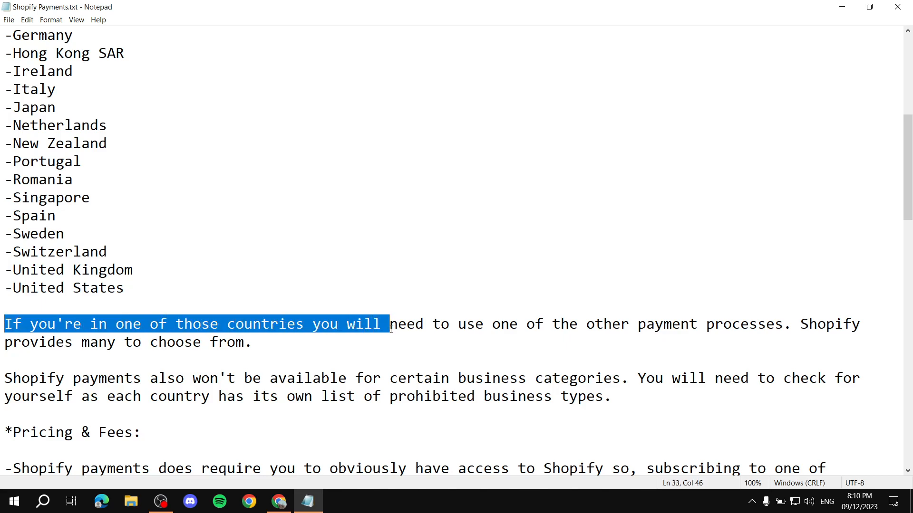
left_click(89, 326)
type("not")
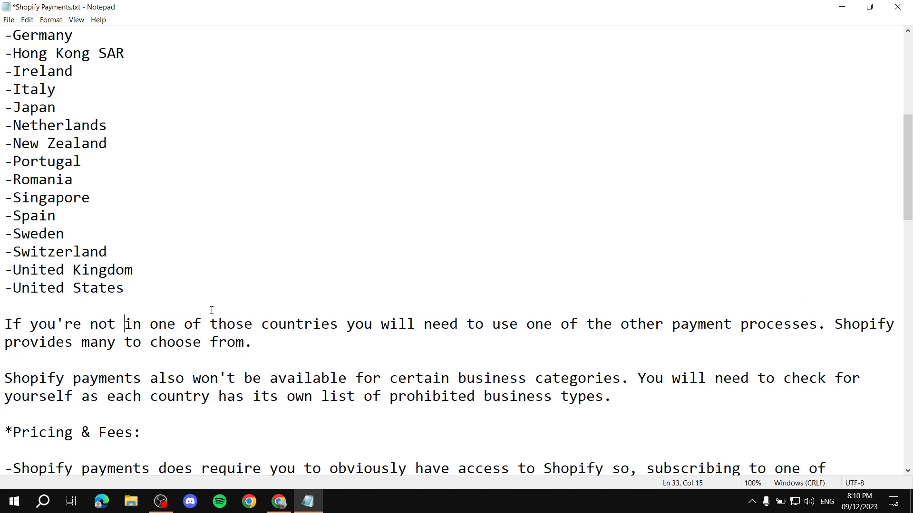
left_click(244, 351)
Step: Highlight part of the business categories paragraph and recheck the supported countries list, highlighting the United States entry
scroll(2, 441, "down", 1)
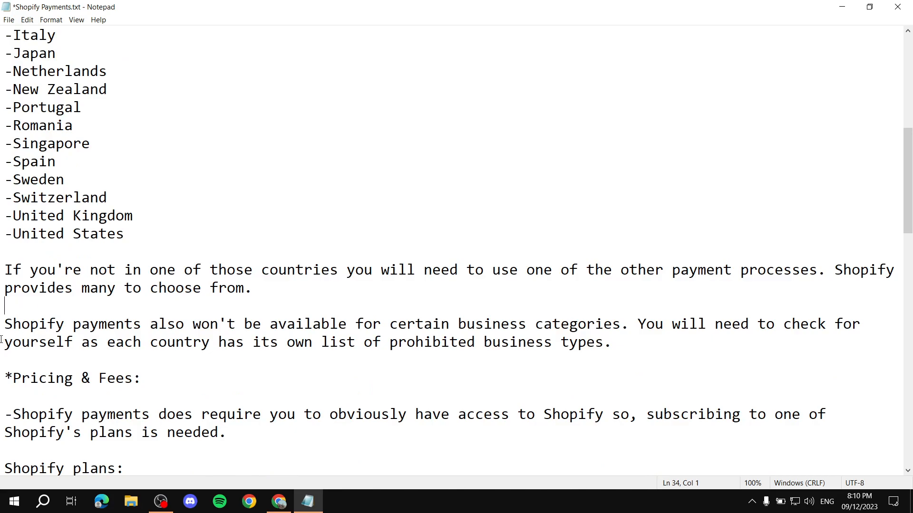
left_click_drag(3, 342, 188, 311)
left_click(219, 324)
scroll(122, 234, "up", 4)
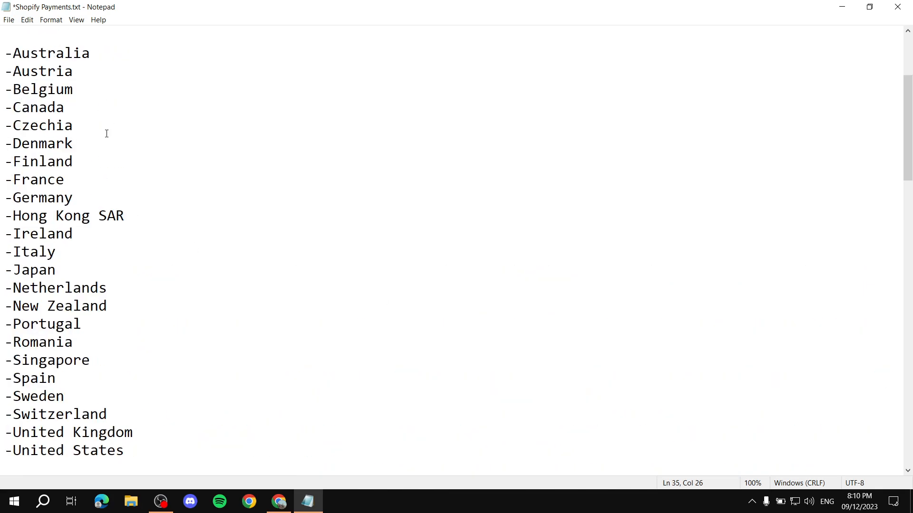
scroll(31, 142, "up", 2)
scroll(32, 142, "down", 5)
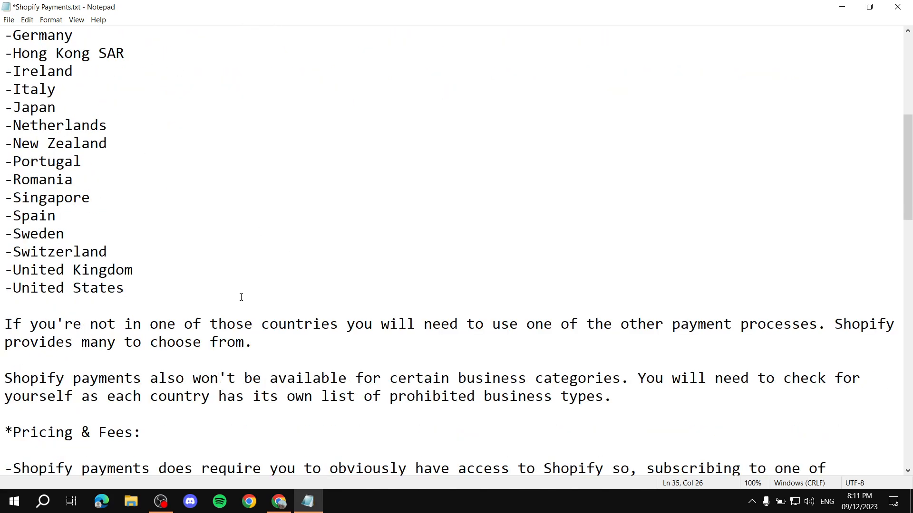
left_click_drag(4, 288, 147, 283)
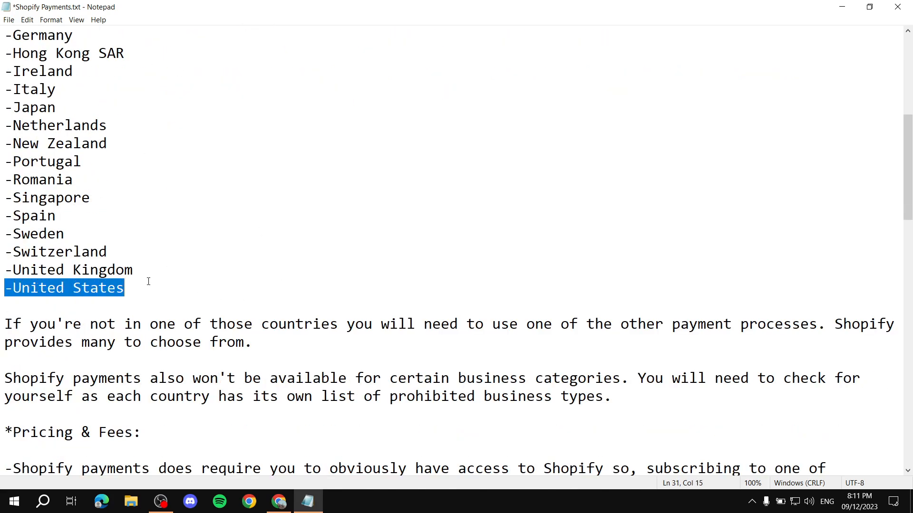
scroll(498, 334, "down", 1)
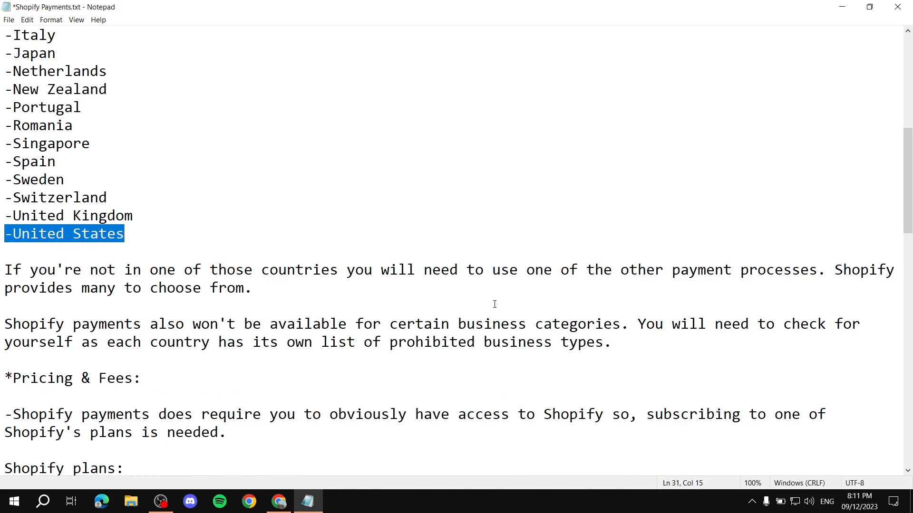
Step: Highlight and read the paragraph about restricted business categories and each country's list of prohibited business types
left_click_drag(467, 325, 621, 326)
left_click(616, 299)
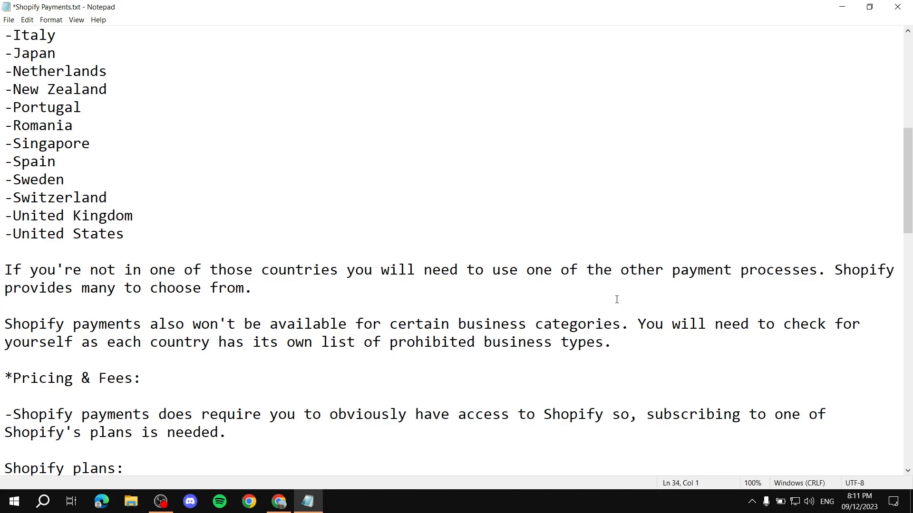
left_click_drag(639, 325, 672, 341)
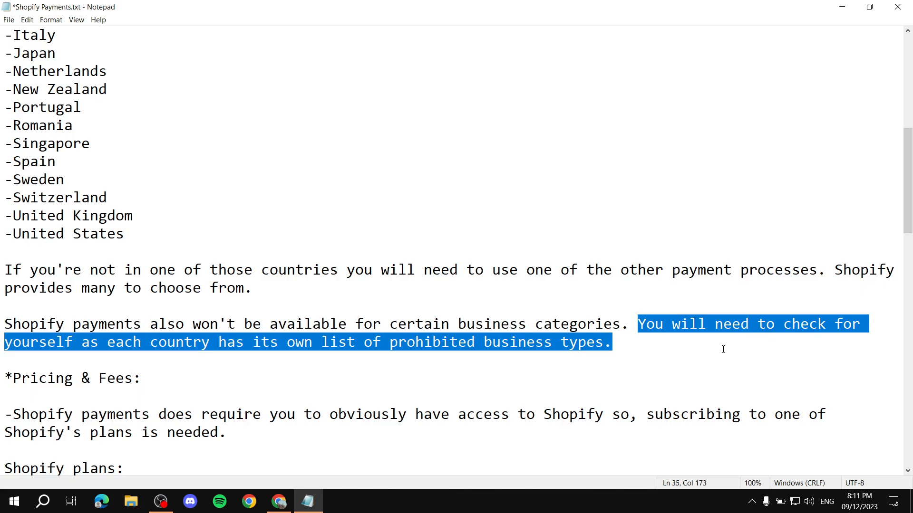
left_click(641, 343)
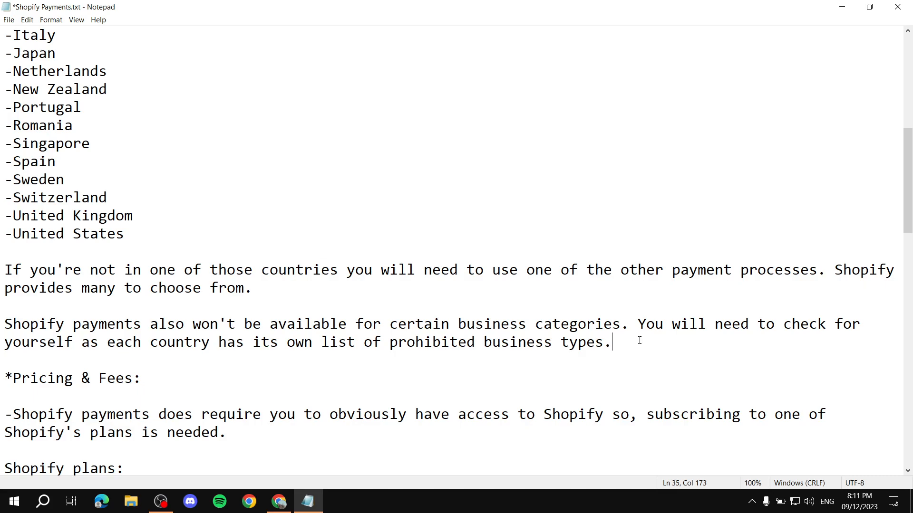
scroll(223, 328, "down", 2)
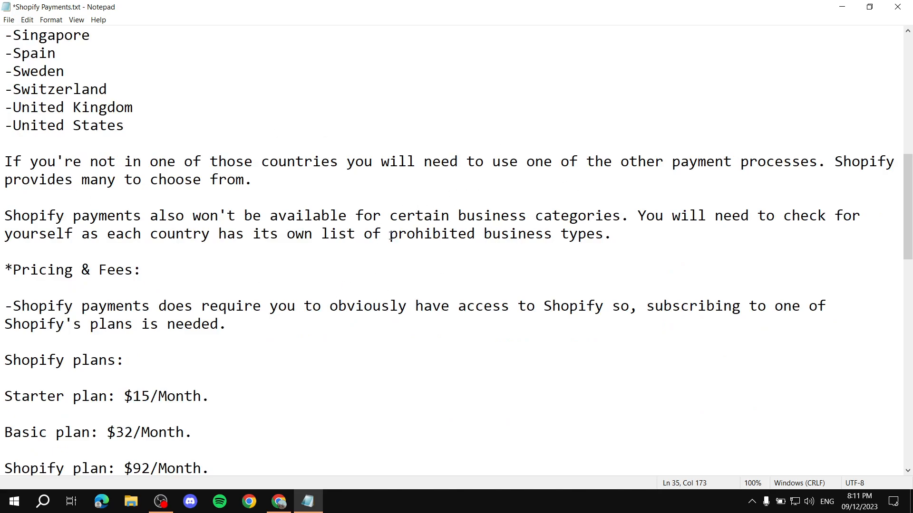
left_click_drag(337, 235, 618, 235)
left_click(627, 245)
Step: Highlight the "Pricing & Fees" heading and the statement that subscribing to one of Shopify's plans is needed
left_click_drag(3, 265, 202, 270)
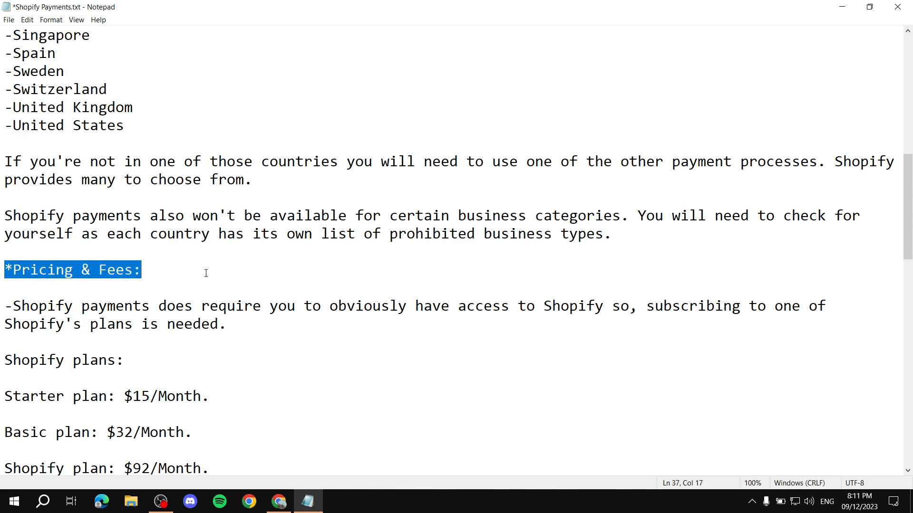
left_click_drag(1, 315, 794, 323)
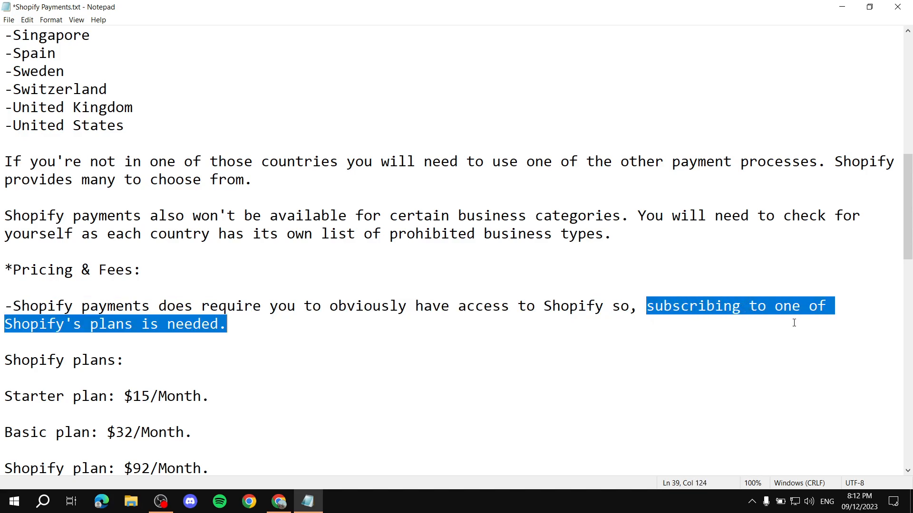
left_click(306, 320)
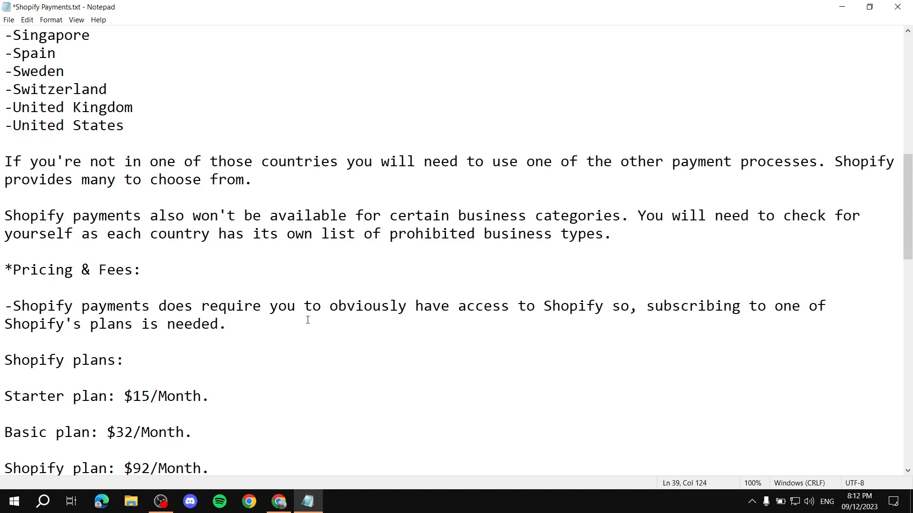
Step: Examine the monthly Shopify plan prices from Starter to Advanced, highlighting the entries while reading them
scroll(307, 320, "down", 1)
scroll(281, 301, "down", 1)
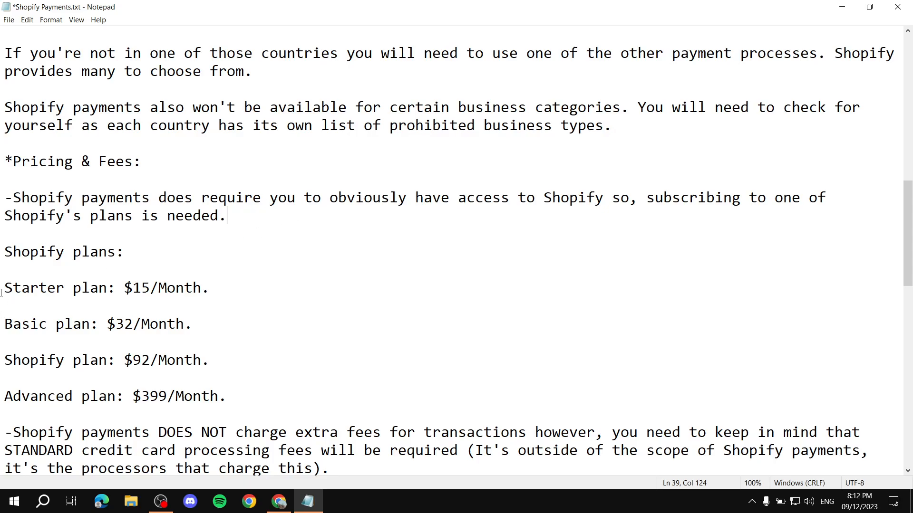
left_click_drag(5, 288, 212, 284)
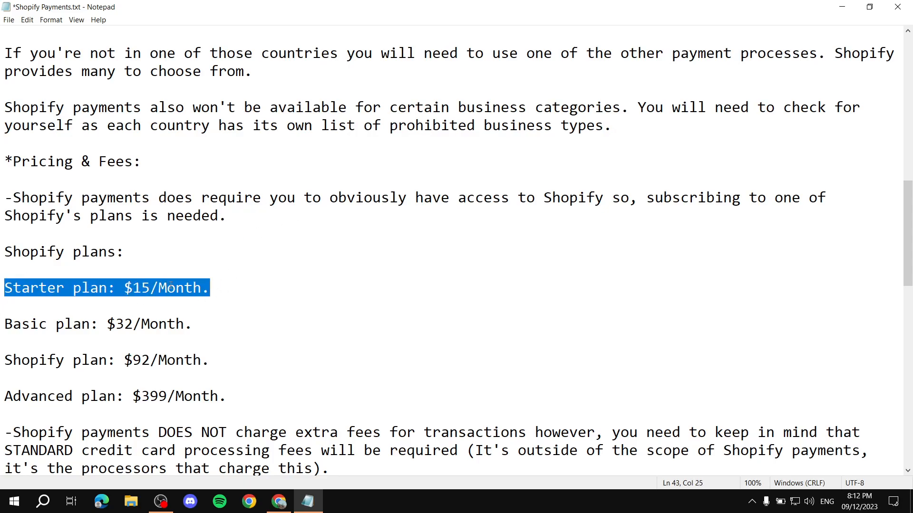
left_click_drag(116, 324, 168, 324)
left_click_drag(210, 361, 176, 361)
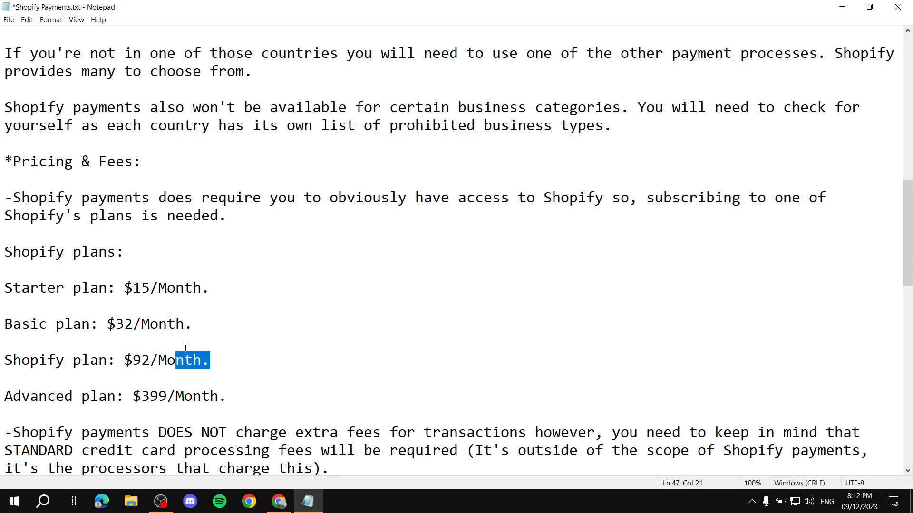
mouse_move(1, 392)
left_mouse_down()
mouse_move(91, 396)
mouse_move(4, 396)
left_mouse_up()
left_click(245, 396)
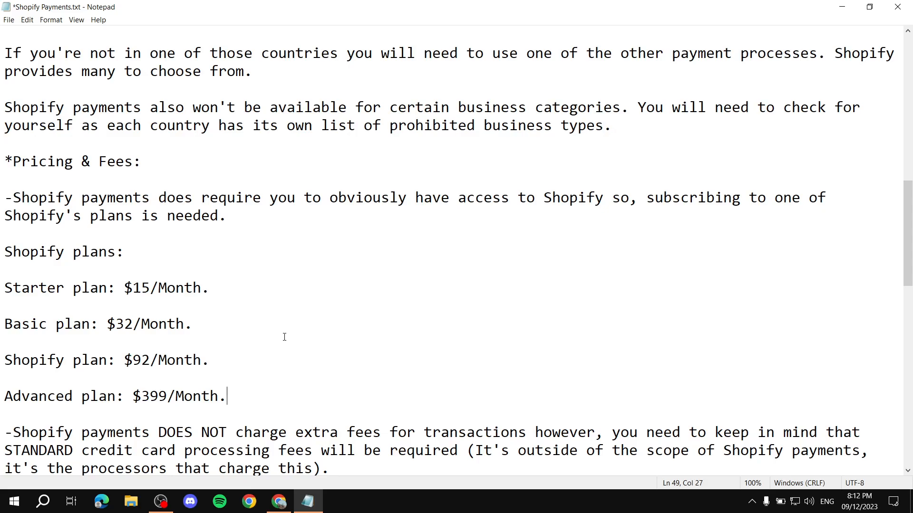
scroll(284, 337, "down", 2)
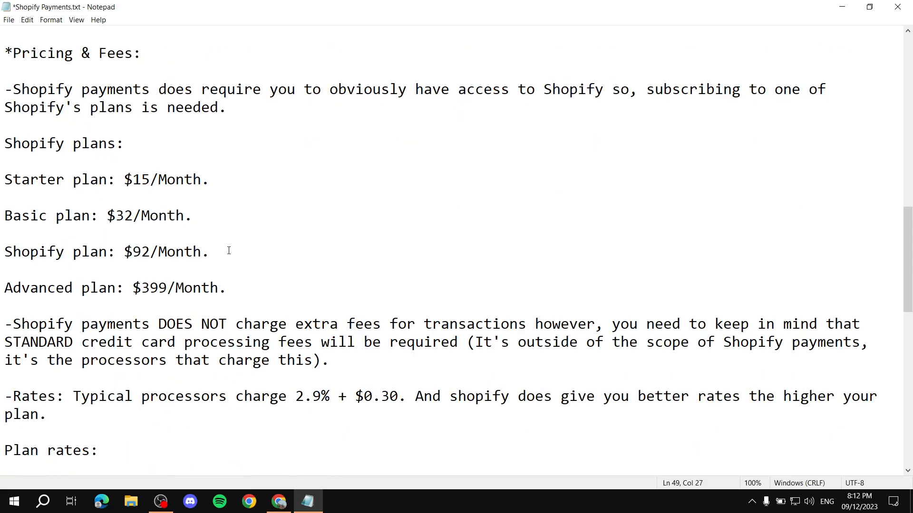
scroll(228, 250, "up", 2)
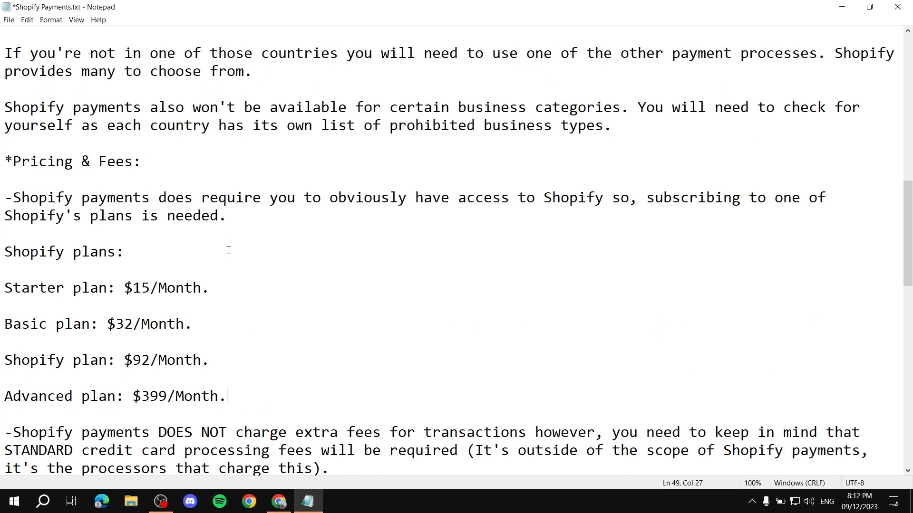
Step: Highlight and read the paragraph on extra transaction fees, standard credit card processing fees, and who charges them
scroll(229, 250, "down", 4)
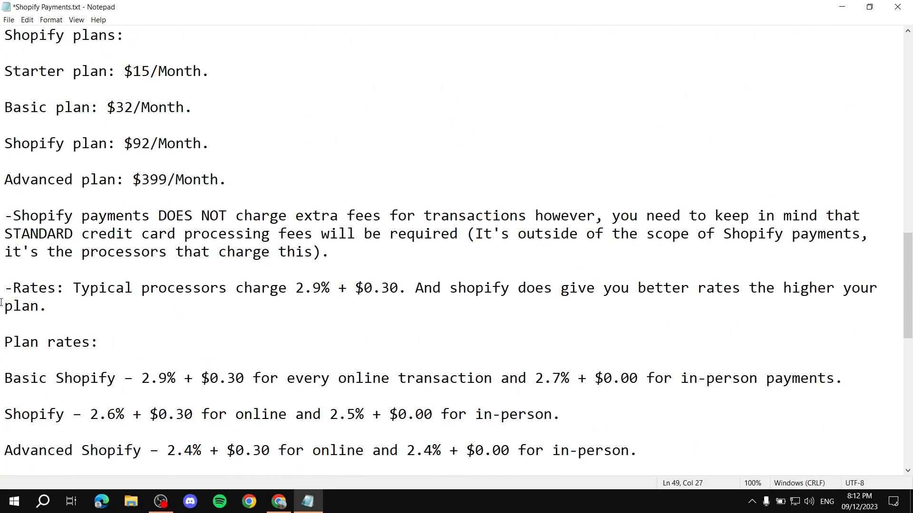
left_click_drag(3, 216, 529, 216)
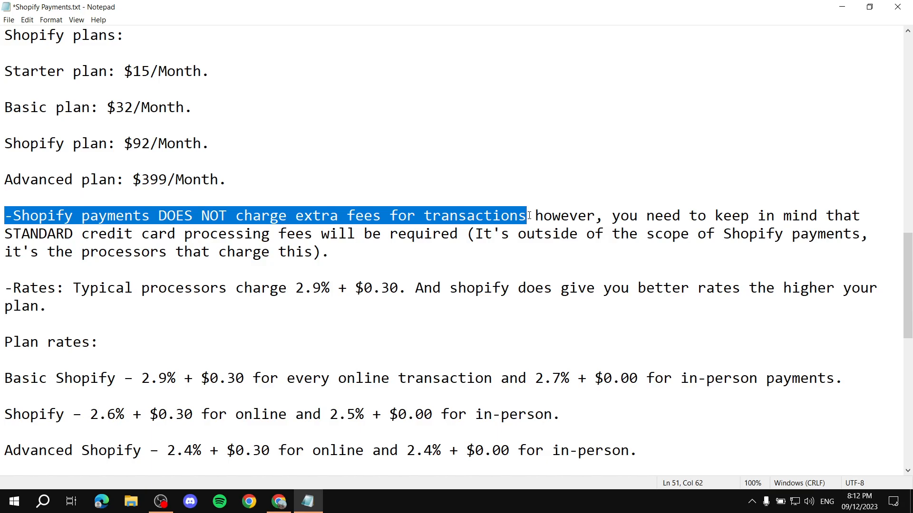
left_click(529, 215)
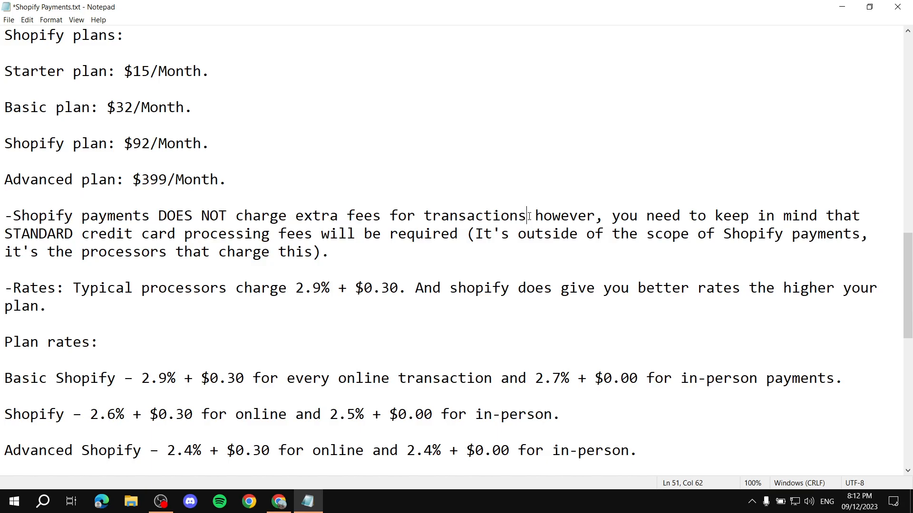
left_click_drag(614, 214, 461, 234)
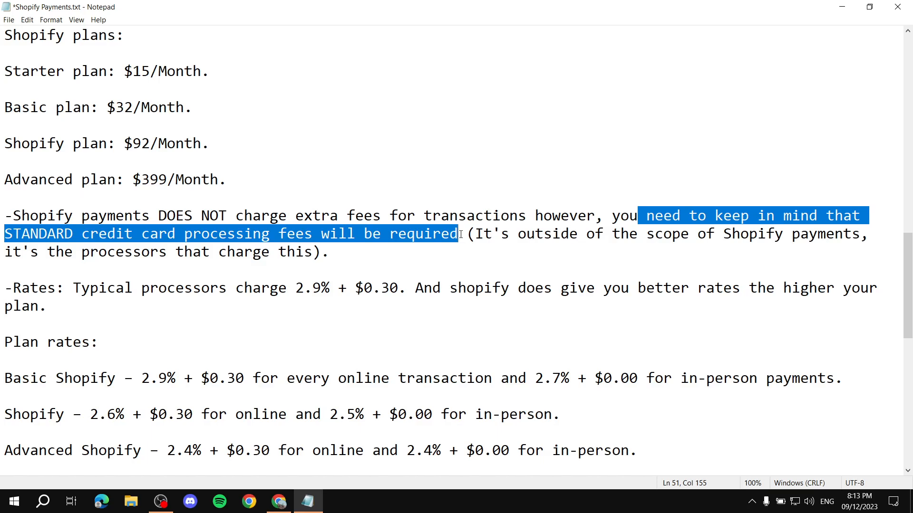
left_click(460, 235)
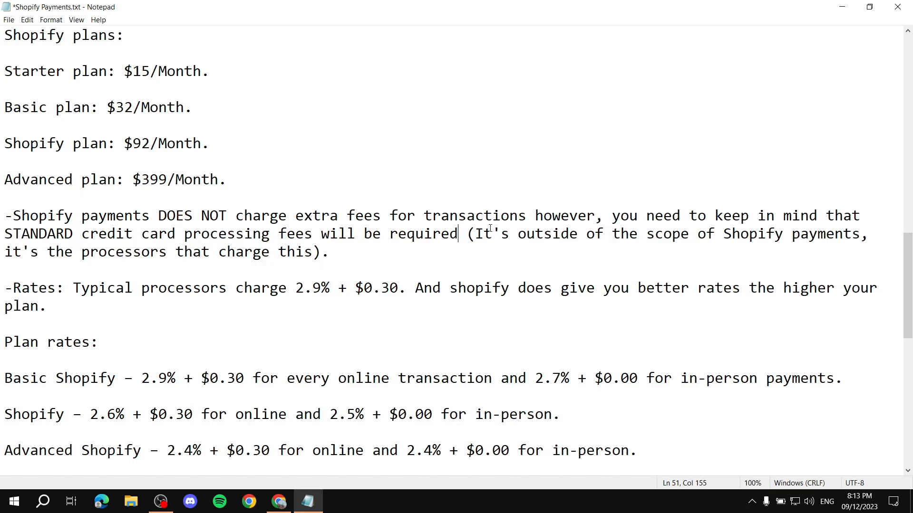
left_click_drag(475, 233, 843, 254)
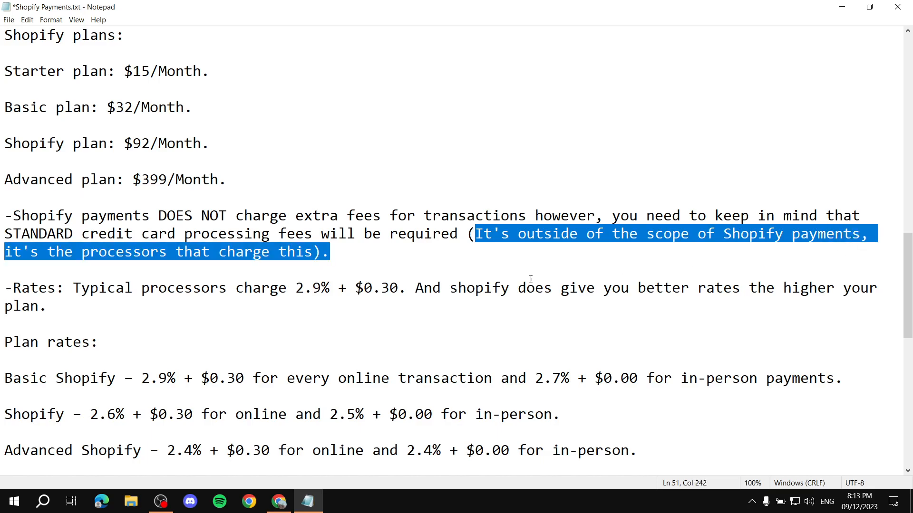
left_click(378, 262)
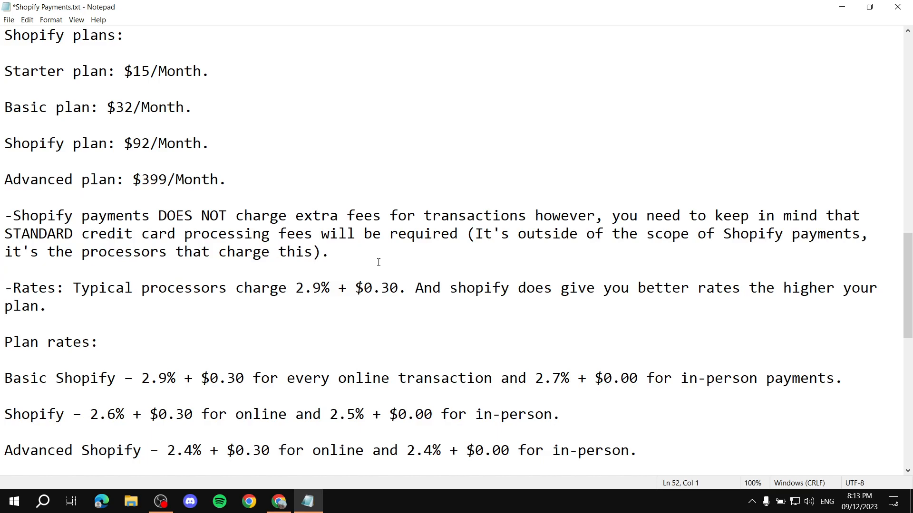
Step: Highlight the mention of processing fees and the typical processor charge in the Rates line
scroll(380, 260, "down", 1)
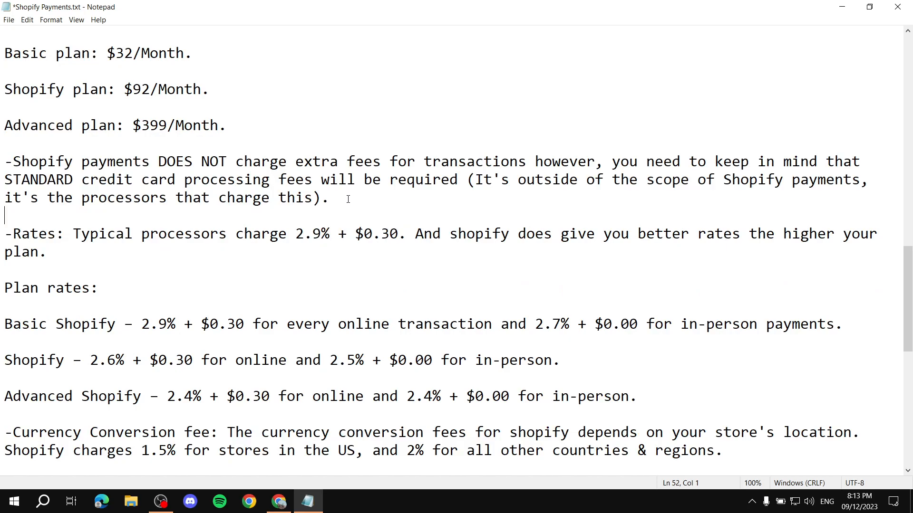
left_click_drag(185, 180, 312, 177)
left_click(331, 198)
left_click_drag(73, 234, 399, 235)
left_click(288, 237)
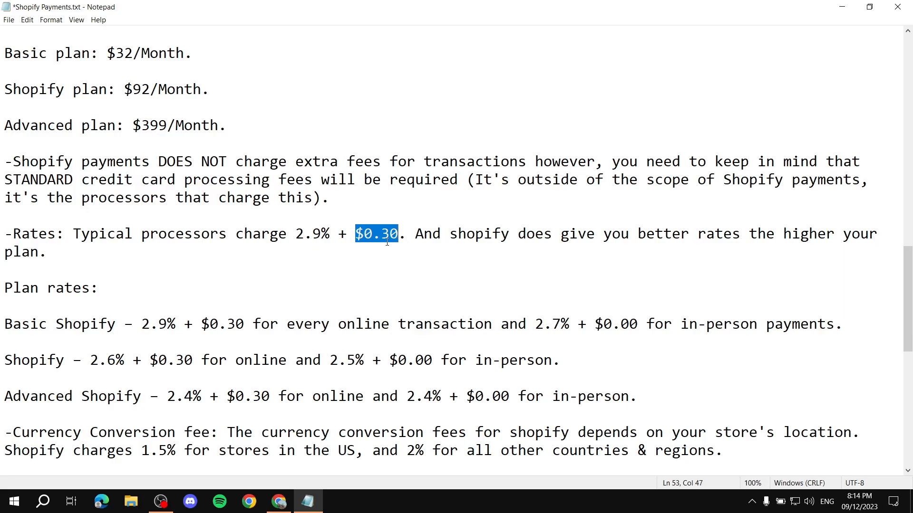
Step: Highlight the "Plan rates" heading and read the Basic Shopify rates for online and in-person payments
scroll(88, 318, "down", 1)
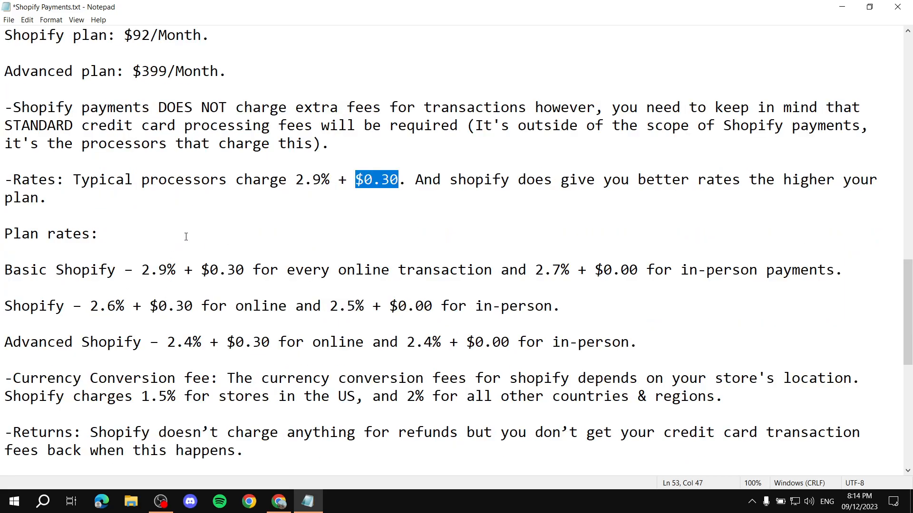
left_click_drag(2, 239, 99, 235)
left_click_drag(2, 276, 847, 286)
left_click(467, 270)
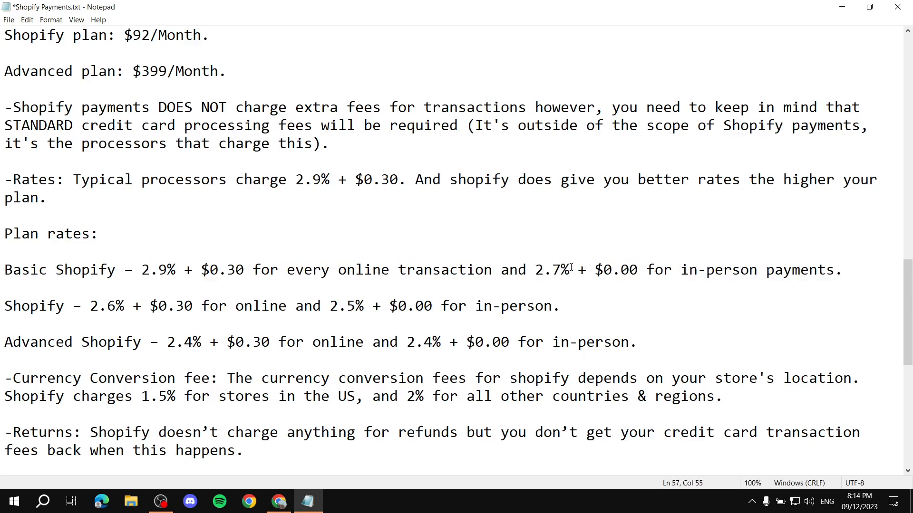
left_click_drag(535, 270, 655, 270)
left_click(670, 282)
Step: Highlight the online and in-person rates of the Shopify and Advanced Shopify plans while reading them
scroll(761, 271, "down", 1)
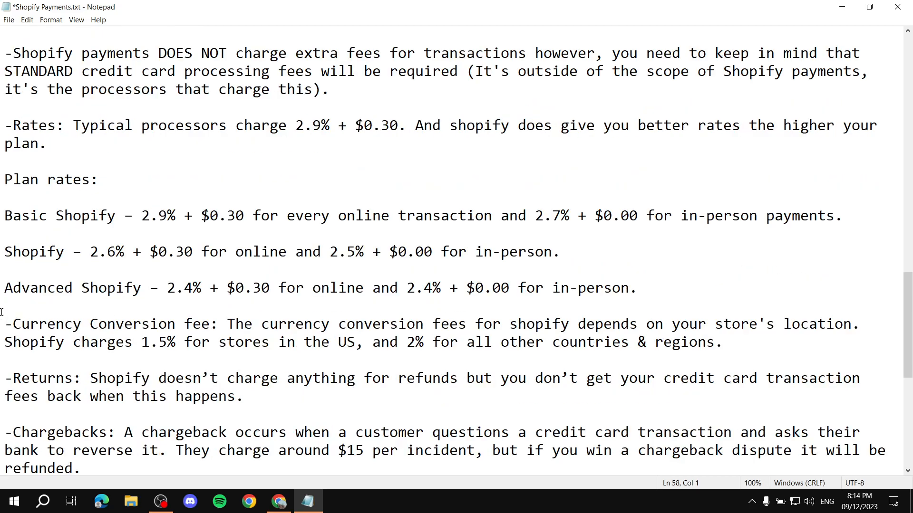
left_click_drag(5, 252, 202, 252)
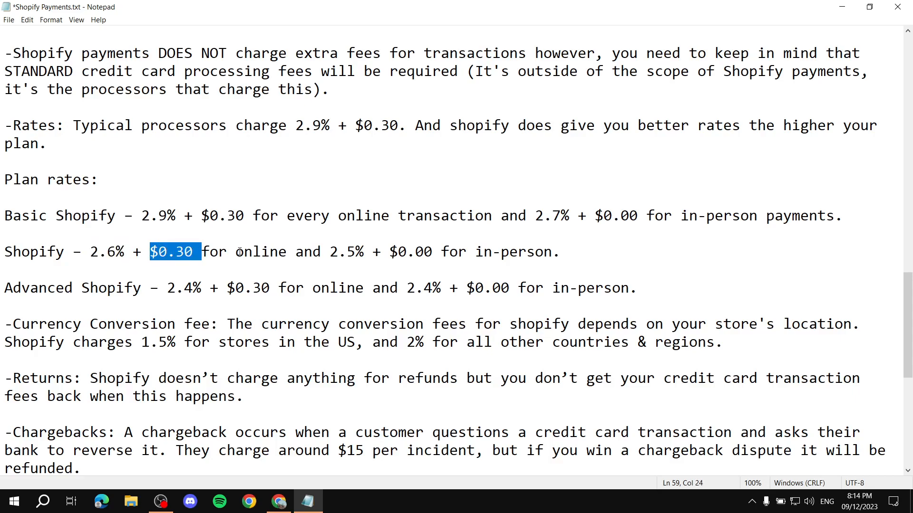
left_click(333, 252)
left_click_drag(334, 252, 433, 252)
scroll(54, 279, "down", 1)
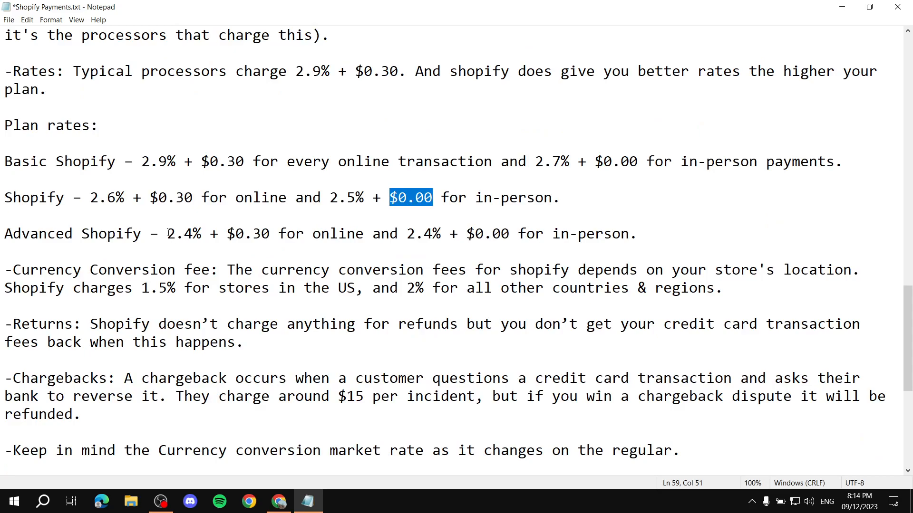
left_click_drag(167, 233, 262, 233)
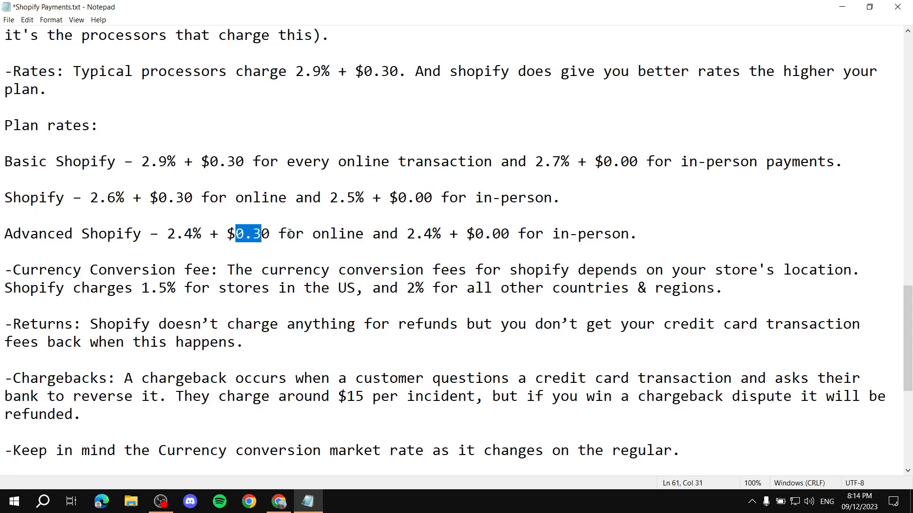
left_click_drag(407, 234, 511, 236)
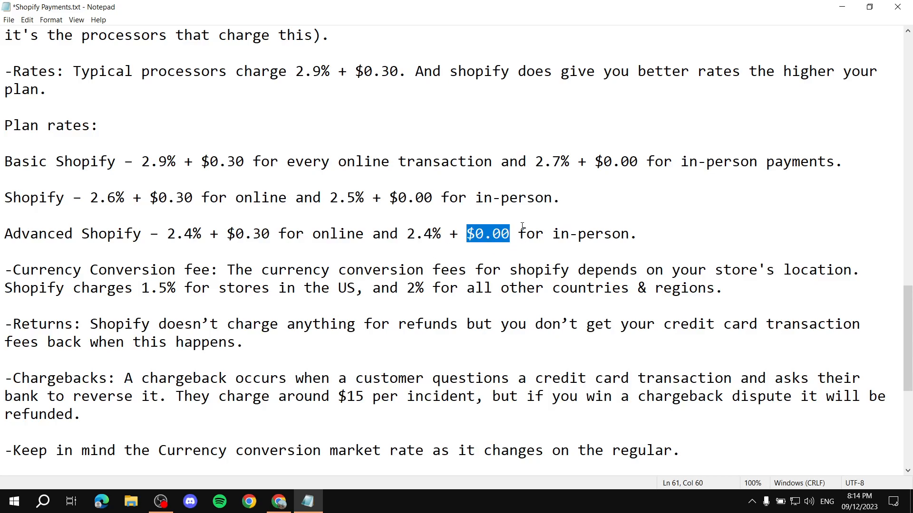
Step: Highlight the Currency Conversion fee label and its percentages for US stores and for all other countries and regions
scroll(522, 226, "down", 2)
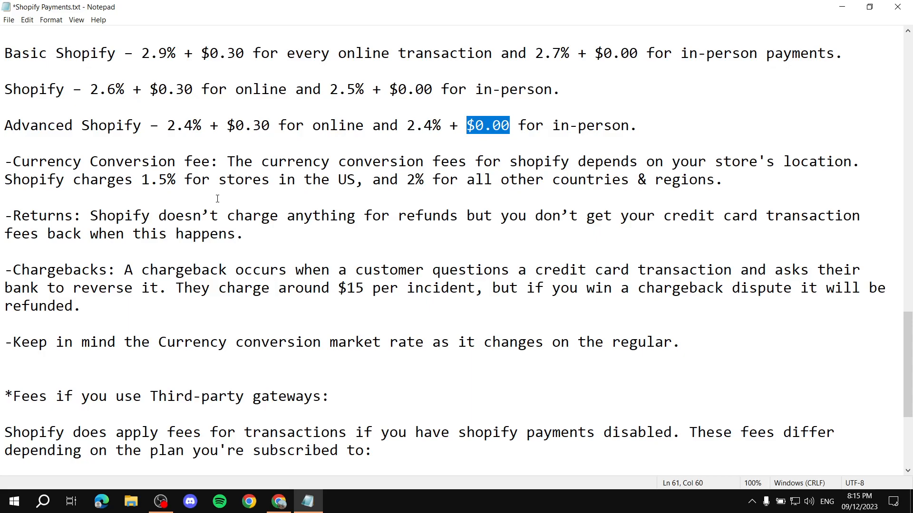
left_click_drag(1, 158, 202, 162)
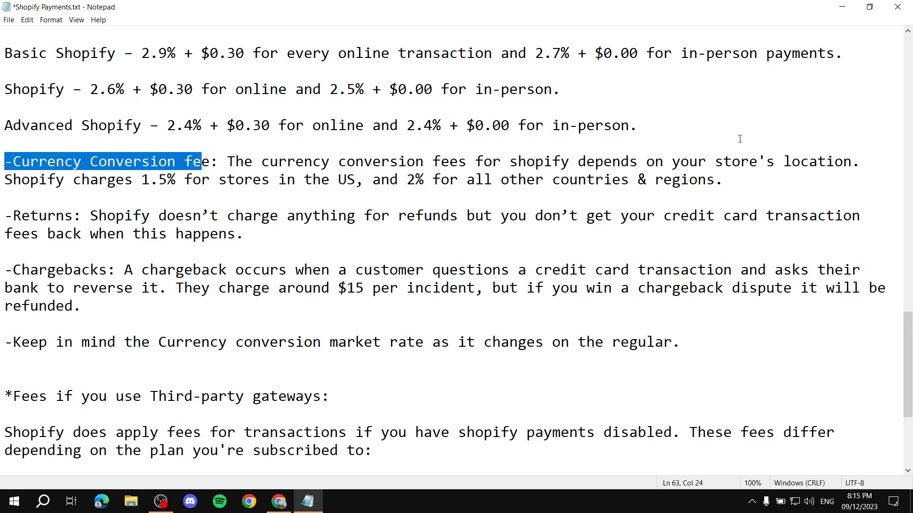
left_click_drag(133, 181, 178, 180)
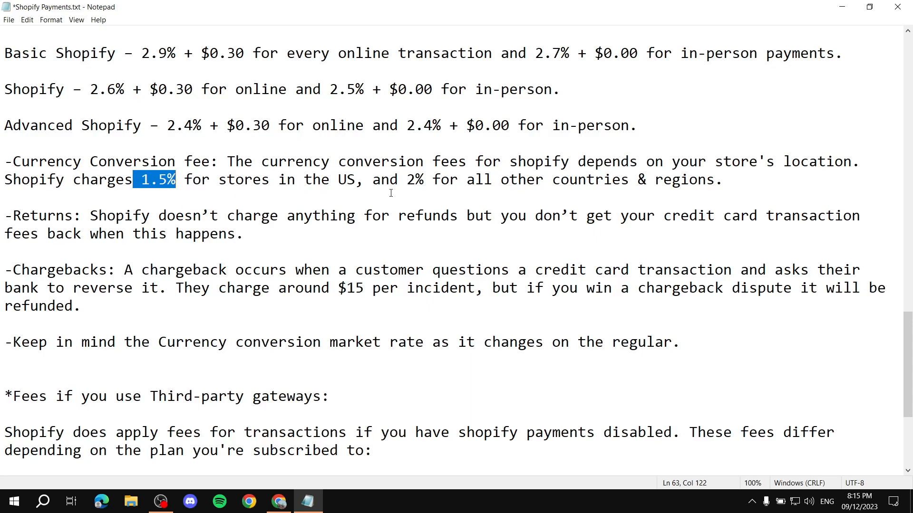
left_click_drag(408, 179, 433, 179)
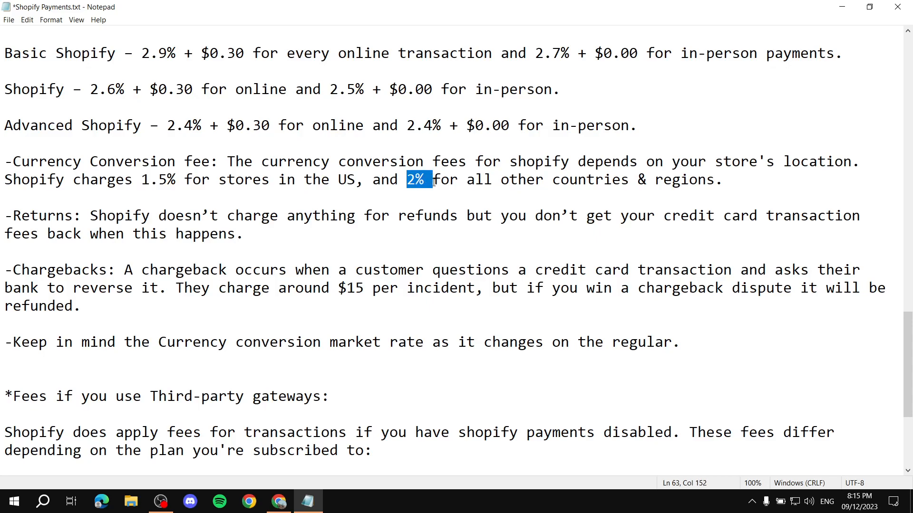
Step: Highlight the Returns statement about what Shopify charges for refunds
scroll(448, 197, "down", 1)
left_click(65, 180)
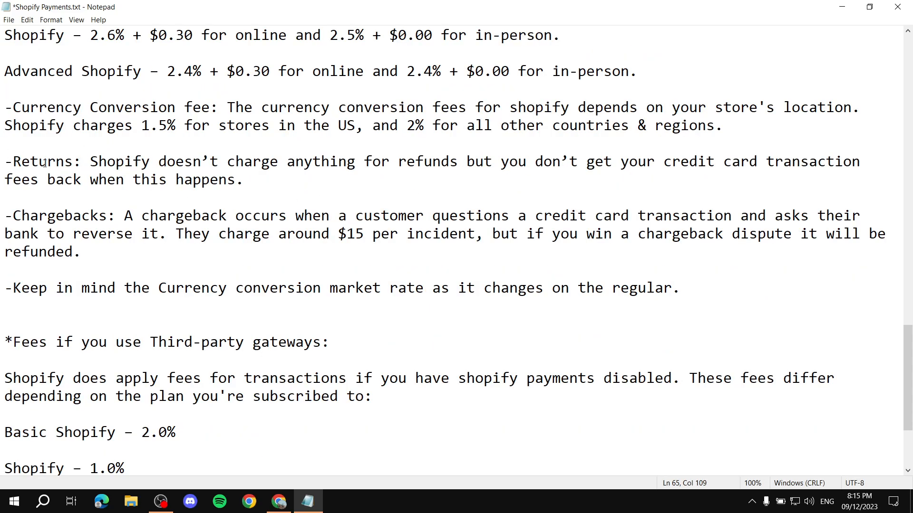
left_click_drag(7, 159, 364, 162)
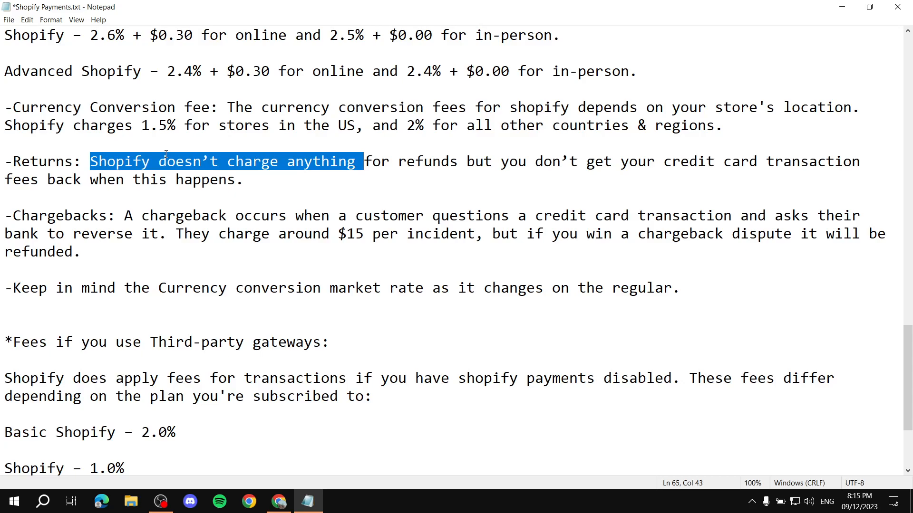
scroll(390, 162, "down", 3)
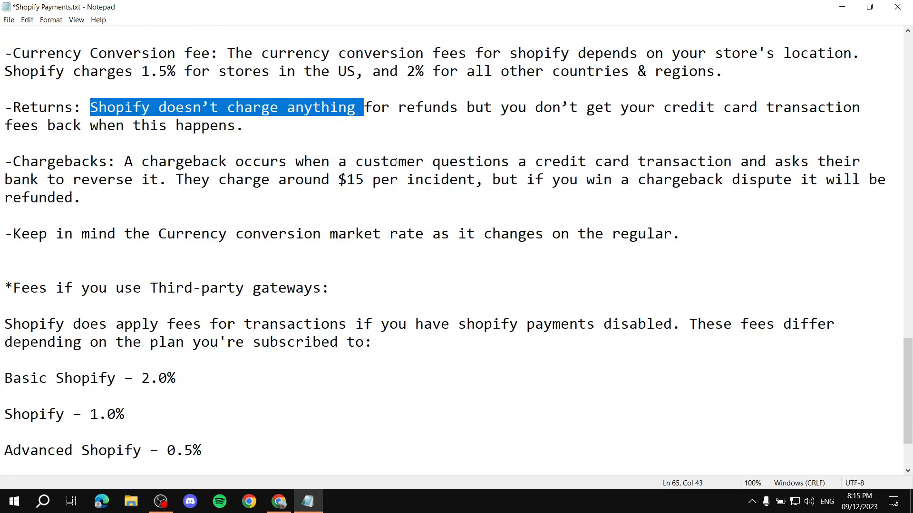
scroll(216, 162, "up", 2)
Step: Highlight the definition of a chargeback and the sentence on the charge per incident
left_click(69, 152)
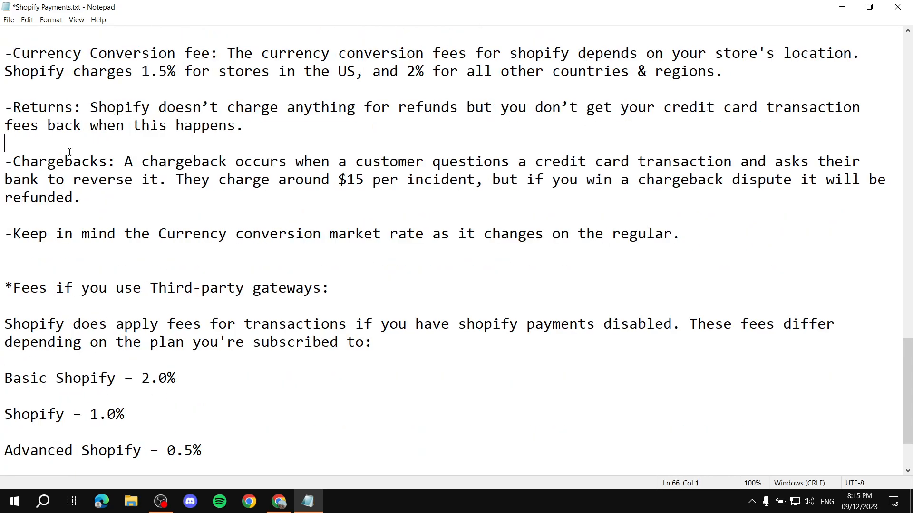
left_click_drag(124, 162, 840, 165)
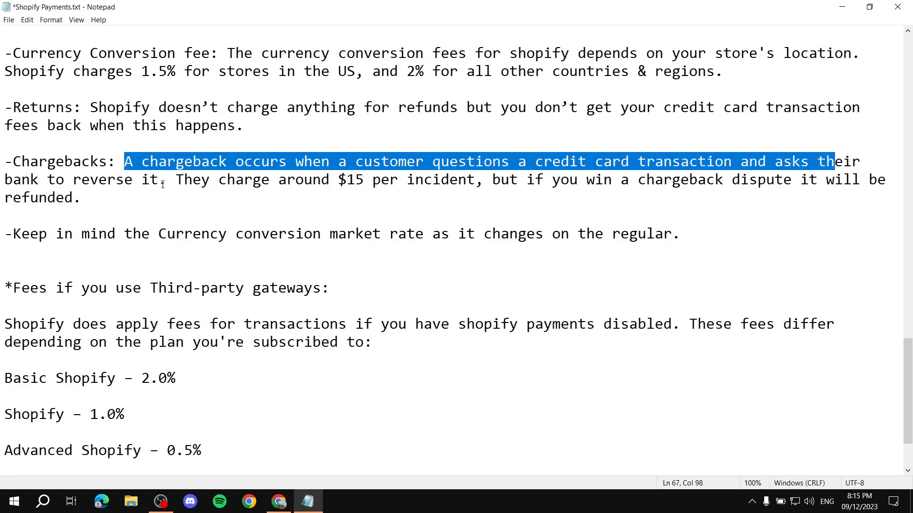
left_click_drag(184, 180, 472, 188)
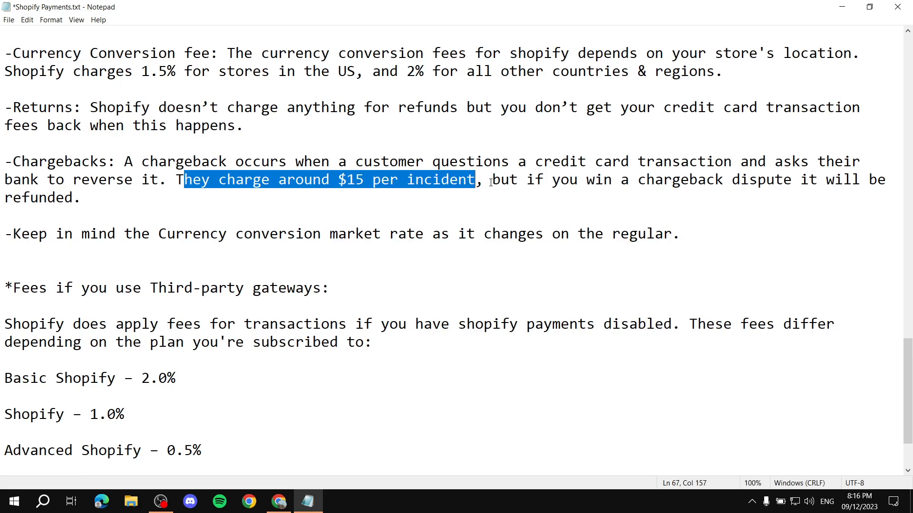
left_click(483, 181)
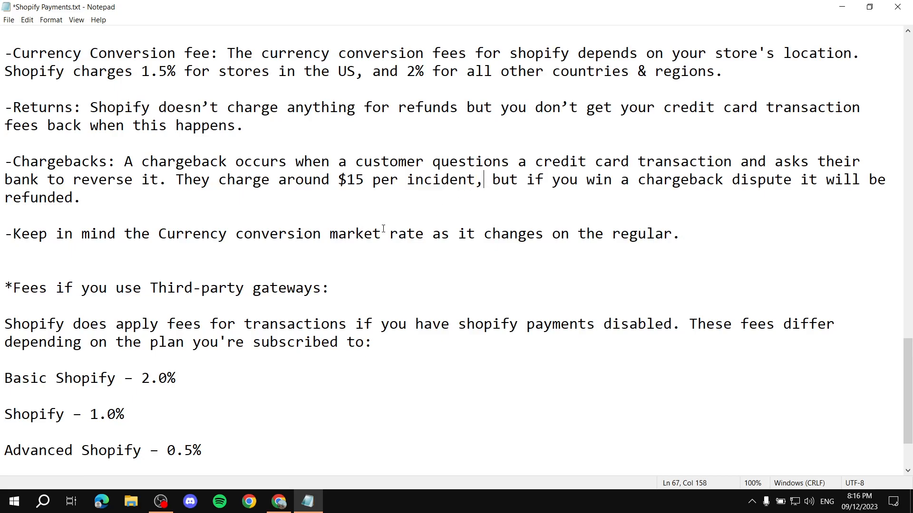
Step: Highlight the reminder to keep the currency conversion market rate in mind
scroll(230, 265, "up", 1)
scroll(146, 275, "down", 1)
left_click_drag(10, 234, 424, 236)
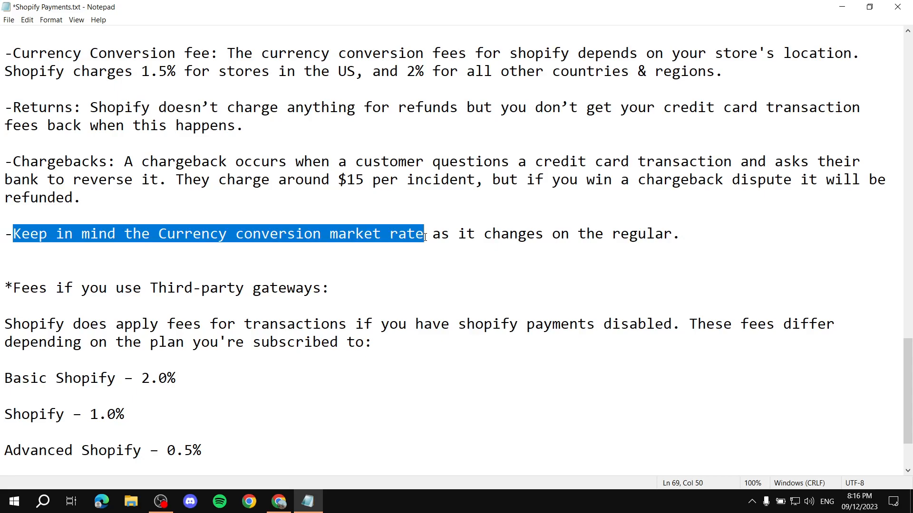
left_click(494, 285)
Step: Highlight the third-party gateway sentences on fees with Shopify Payments disabled and their dependence on the subscribed plan
scroll(494, 284, "down", 1)
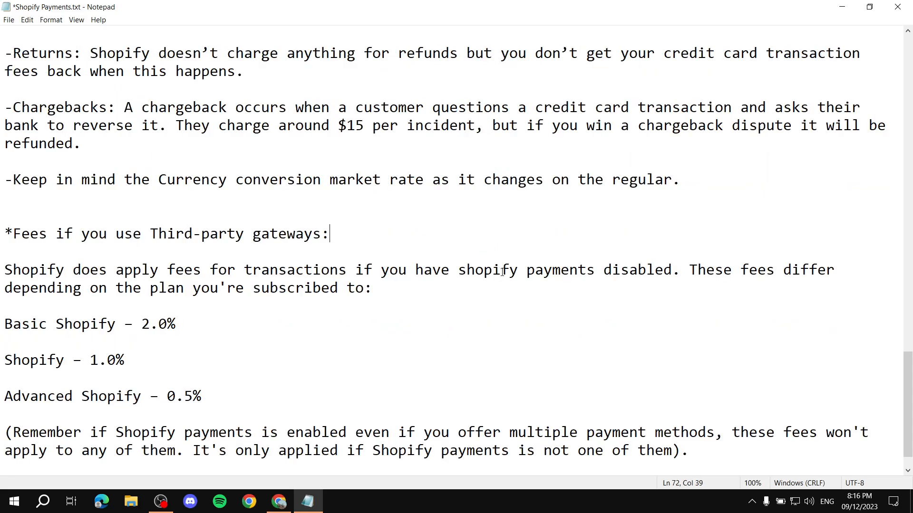
scroll(30, 236, "down", 1)
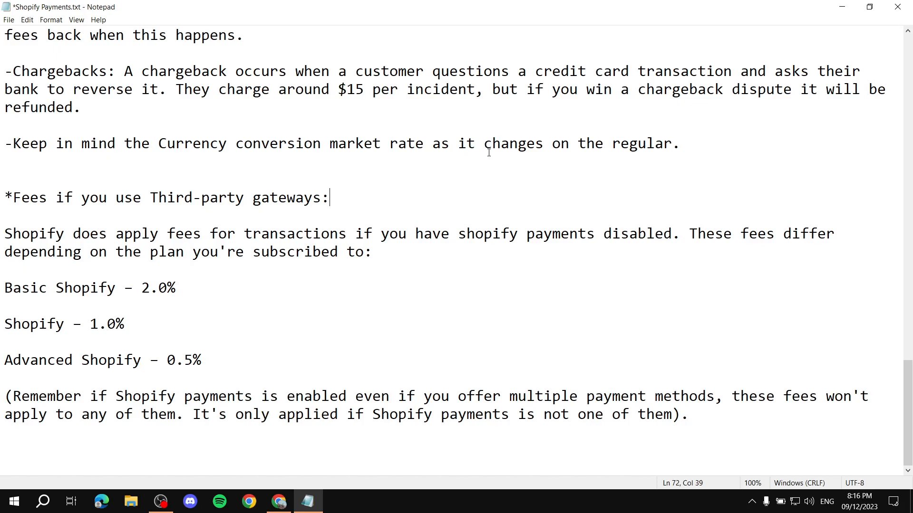
left_click_drag(1, 240, 679, 234)
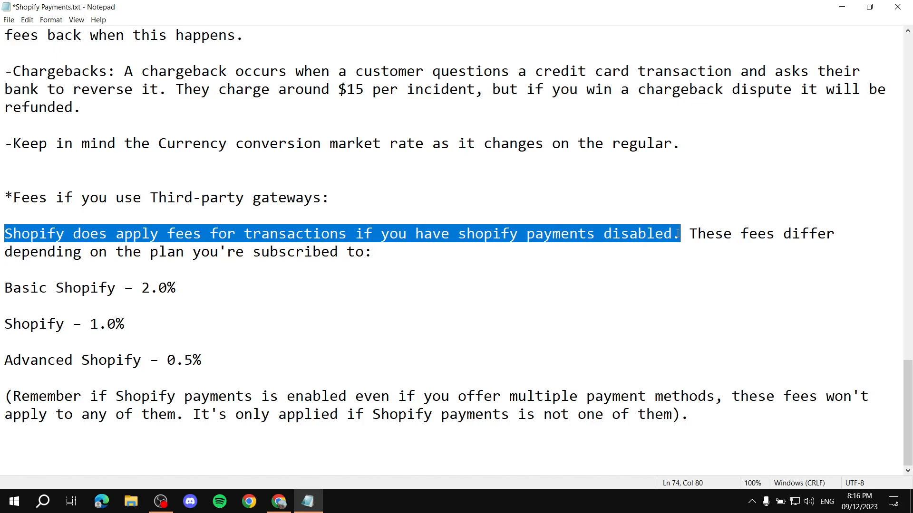
left_click(462, 236)
left_click_drag(462, 235, 642, 234)
left_click(663, 248)
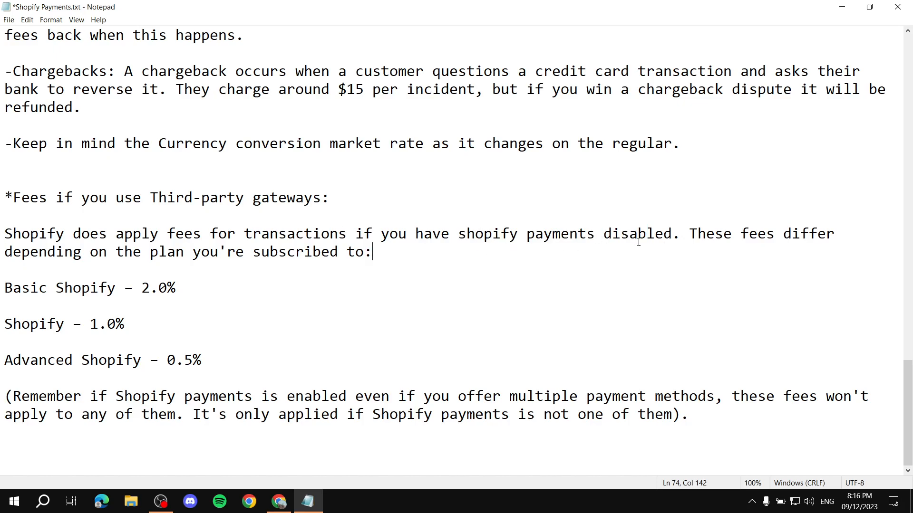
left_click_drag(690, 233, 824, 245)
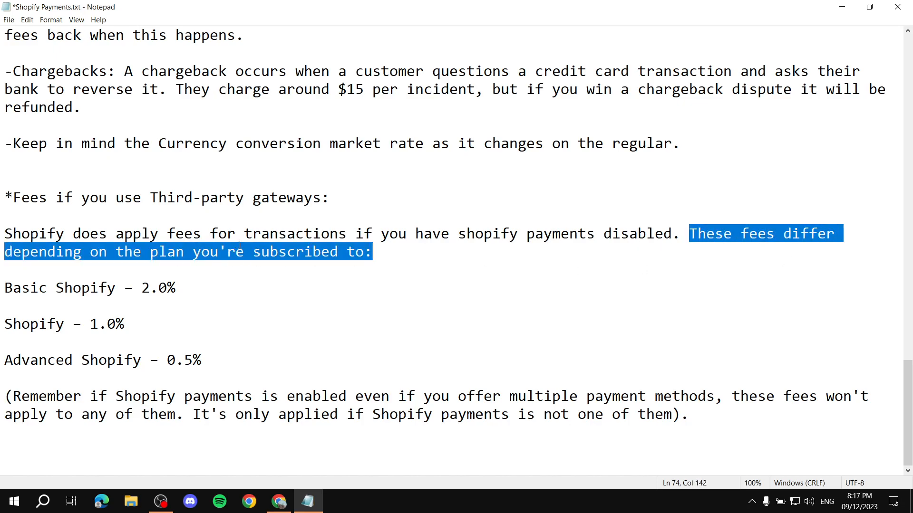
Step: Highlight the third-party gateway fee lines for the Basic Shopify, Shopify and Advanced Shopify plans one by one
left_click_drag(2, 301, 68, 298)
left_click(184, 286)
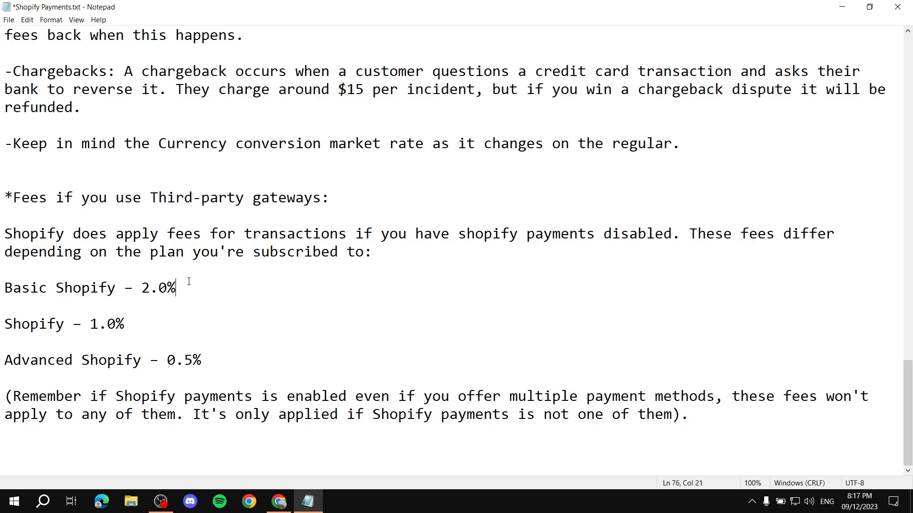
left_click_drag(4, 325, 131, 329)
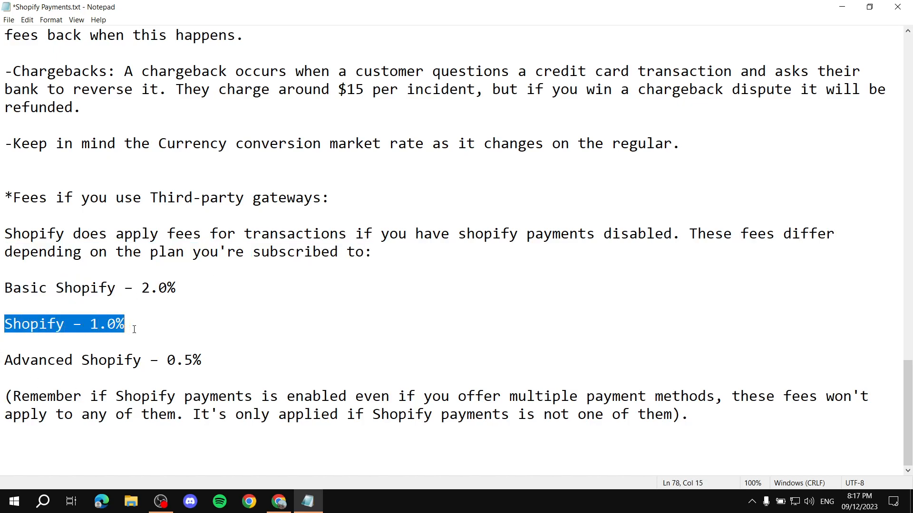
left_click_drag(3, 361, 226, 365)
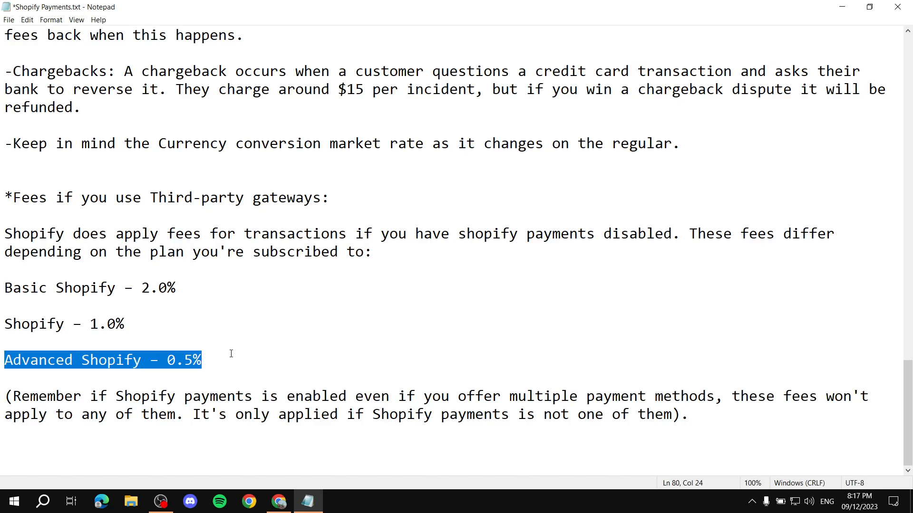
left_click(231, 353)
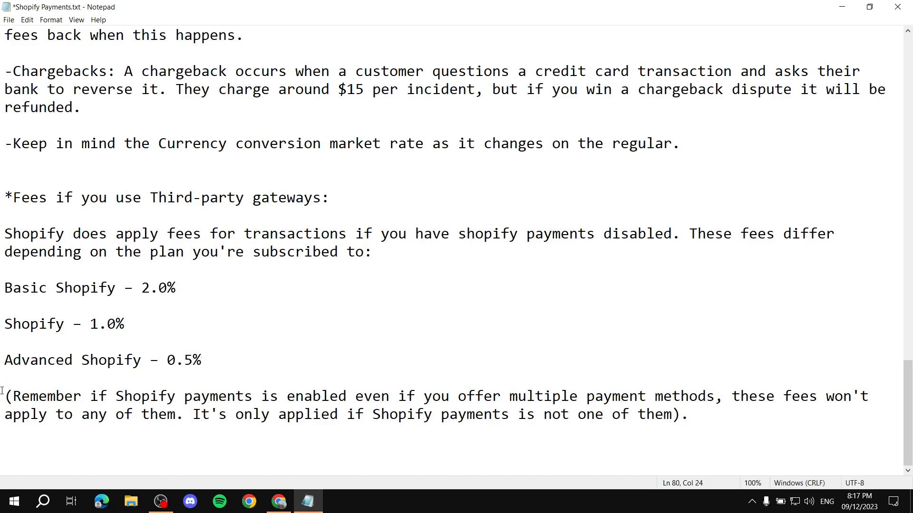
Step: Highlight the closing note on offering multiple payment methods, and the third-party fee list it refers to
left_click_drag(14, 396, 696, 422)
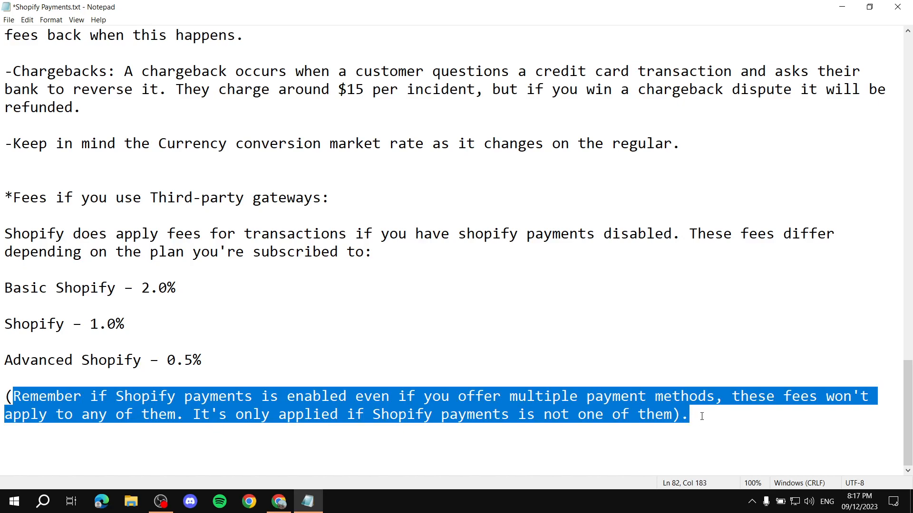
left_click(703, 415)
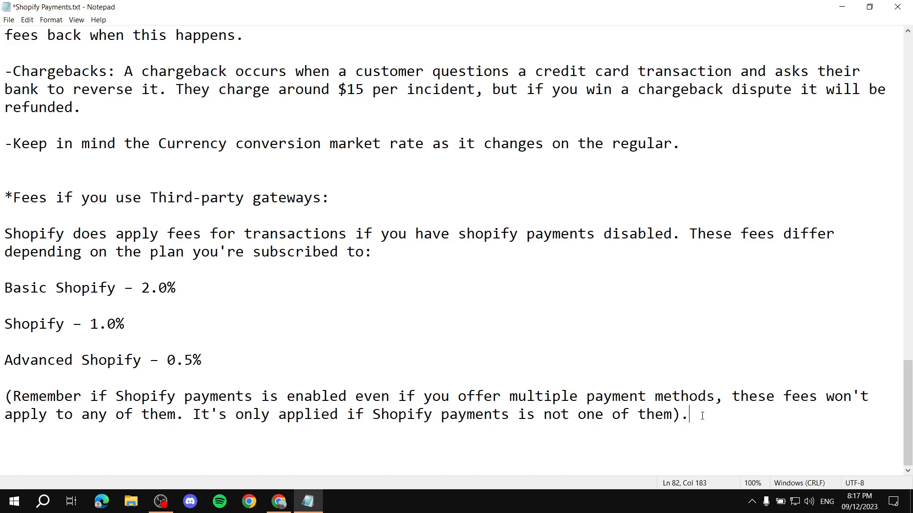
left_click_drag(141, 288, 231, 358)
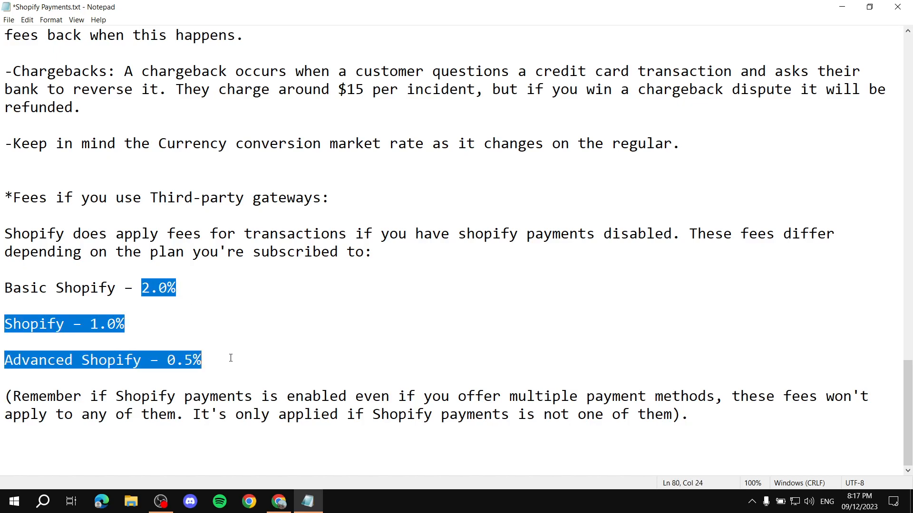
left_click(223, 357)
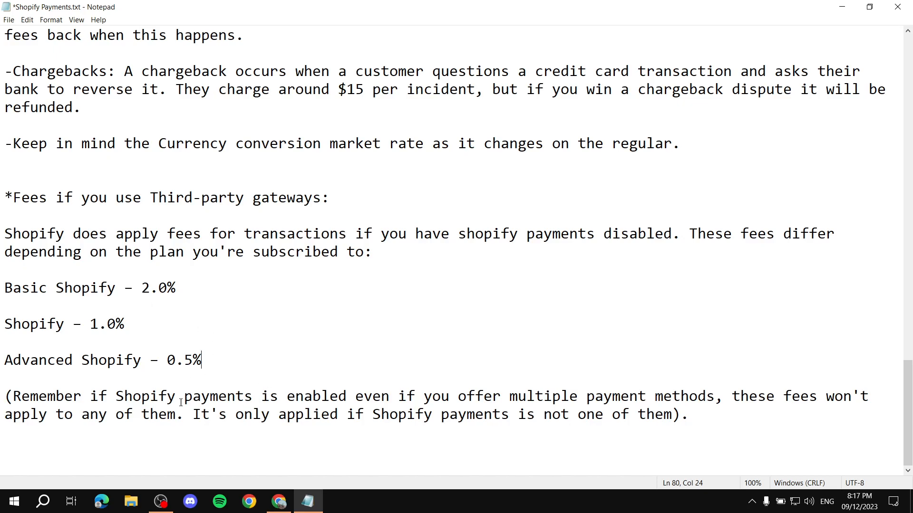
Step: Highlight "enabled" and "Shopify payments" in the closing note, and mark the per-plan third-party fees again
left_click_drag(295, 396, 356, 396)
left_click(321, 366)
left_click_drag(287, 398, 347, 397)
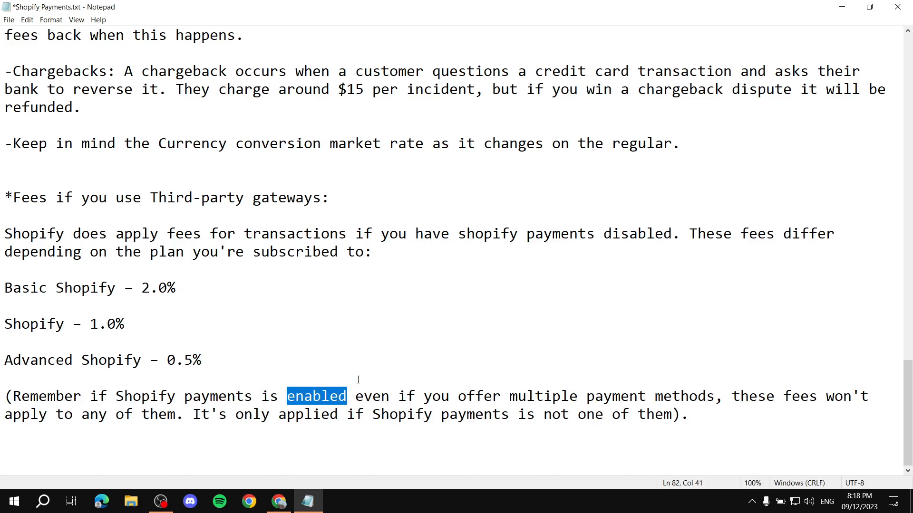
left_click_drag(115, 397, 255, 403)
left_click(252, 398)
left_click_drag(227, 355, 138, 282)
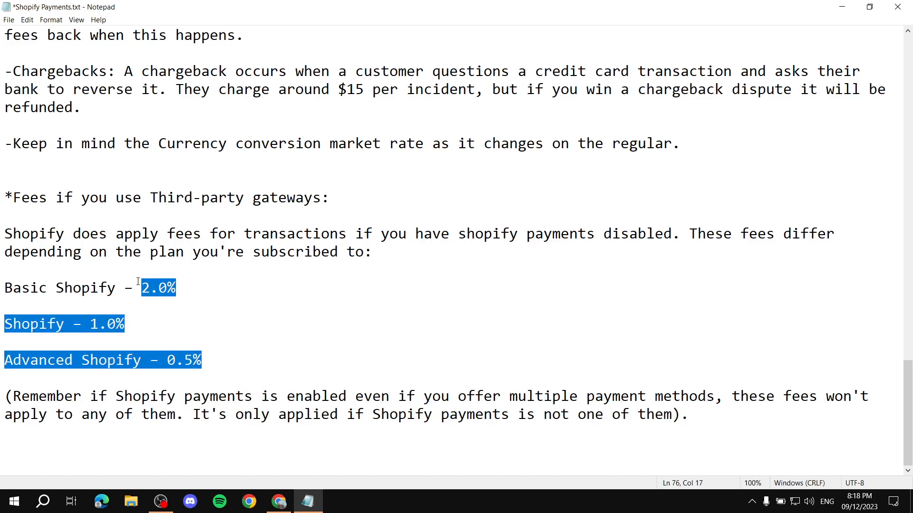
left_click(261, 364)
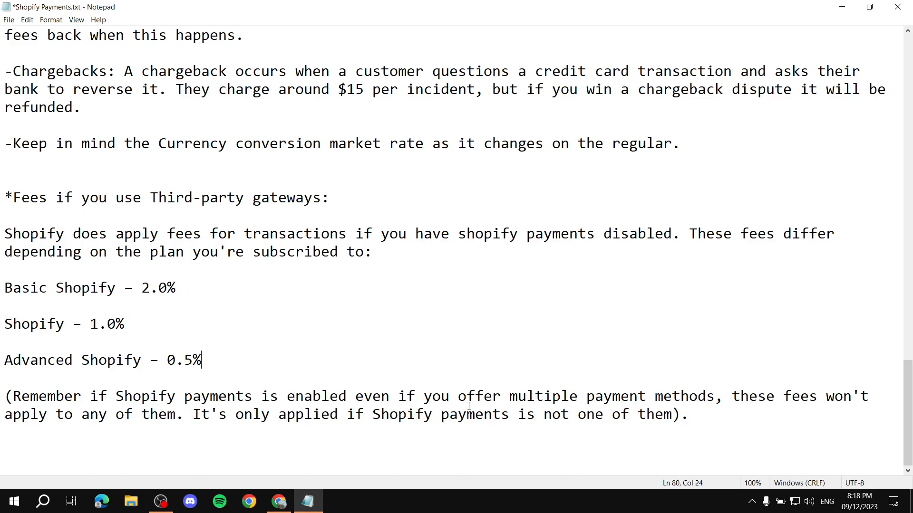